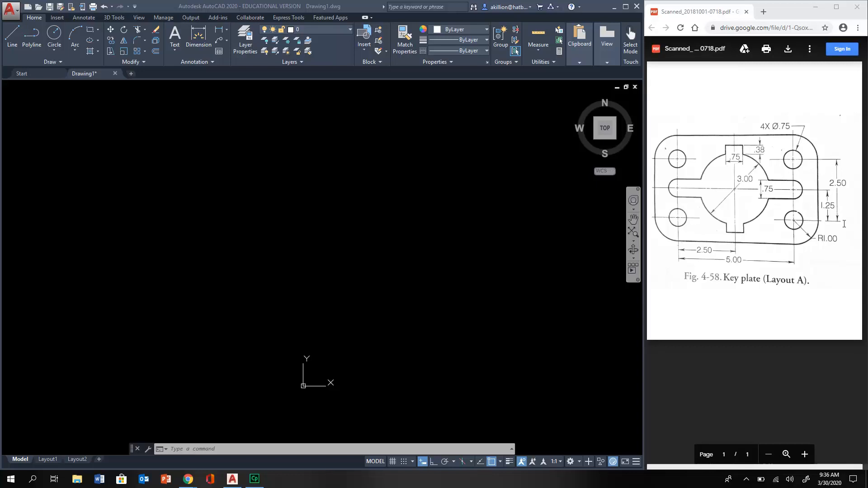
# With Ortho turned on, draw a horizontal line 7 units long to the right from the origin 0,0.
pyautogui.click(406, 331)
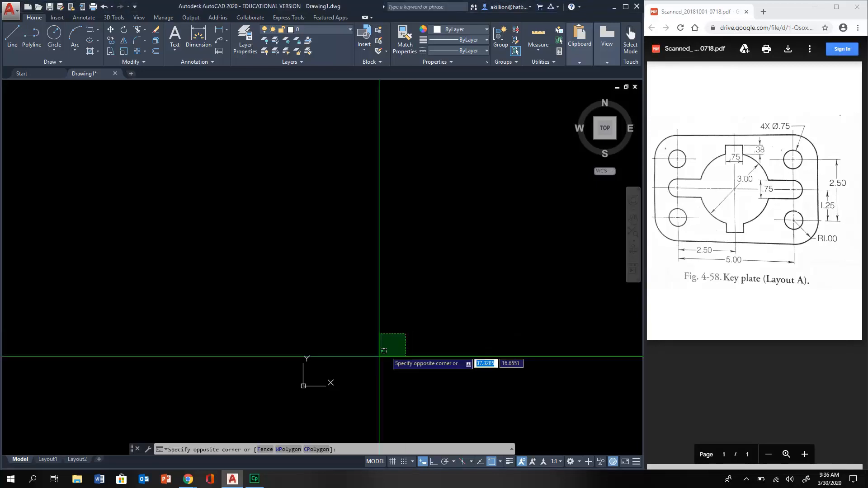
pyautogui.click(404, 335)
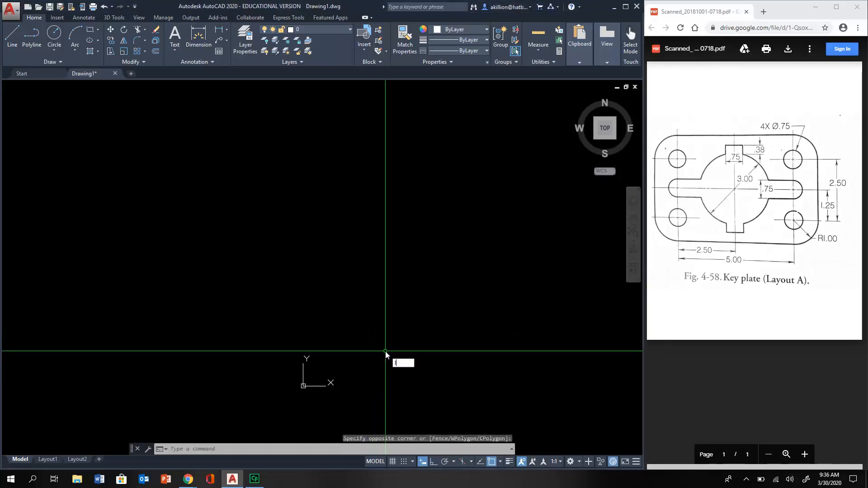
pyautogui.write('l')
pyautogui.press('Return')
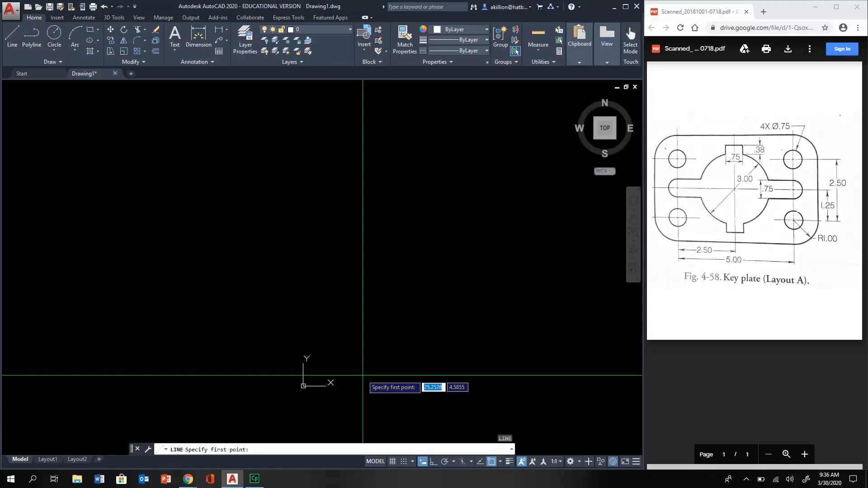
pyautogui.write('0,0')
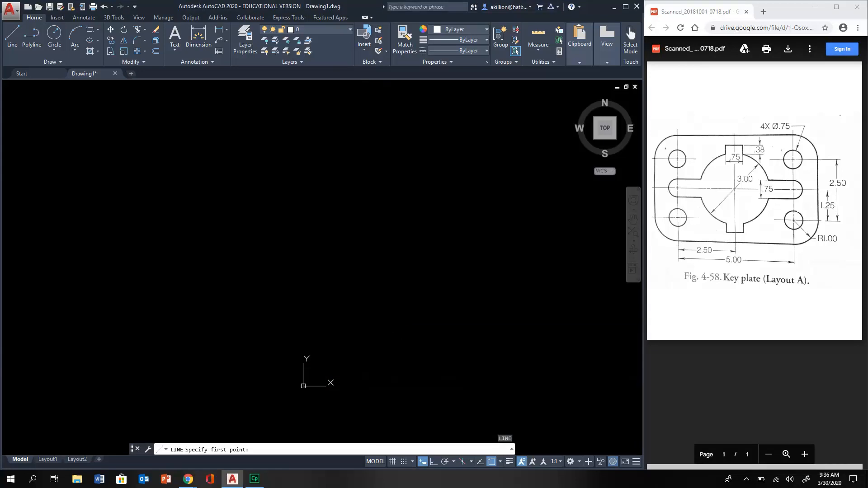
pyautogui.press('Return')
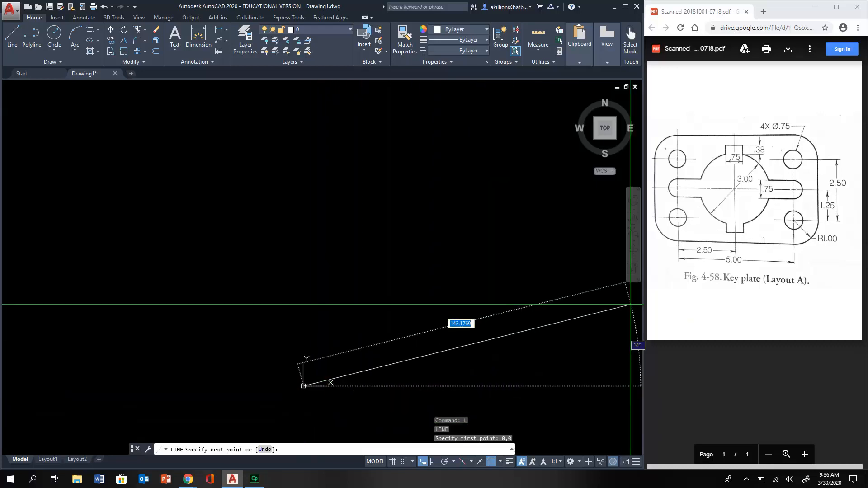
pyautogui.click(433, 461)
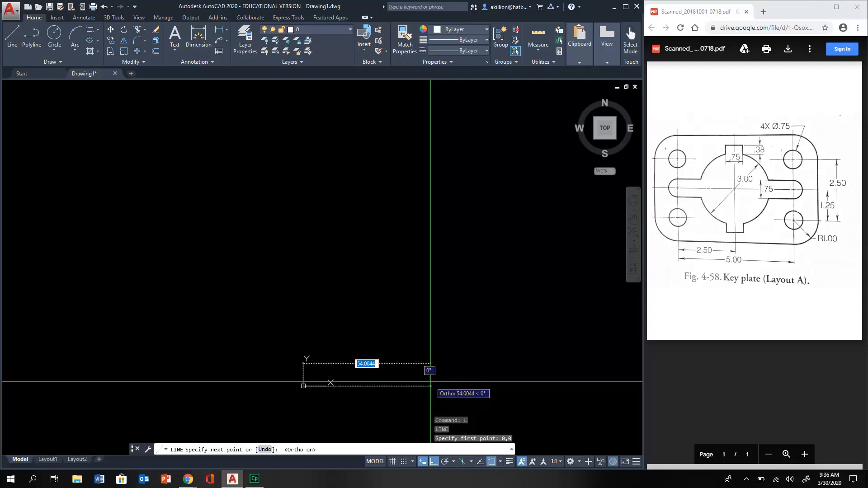
pyautogui.scroll(2, 382, 380)
pyautogui.moveTo(170, 384); pyautogui.dragTo(353, 366, button='middle')
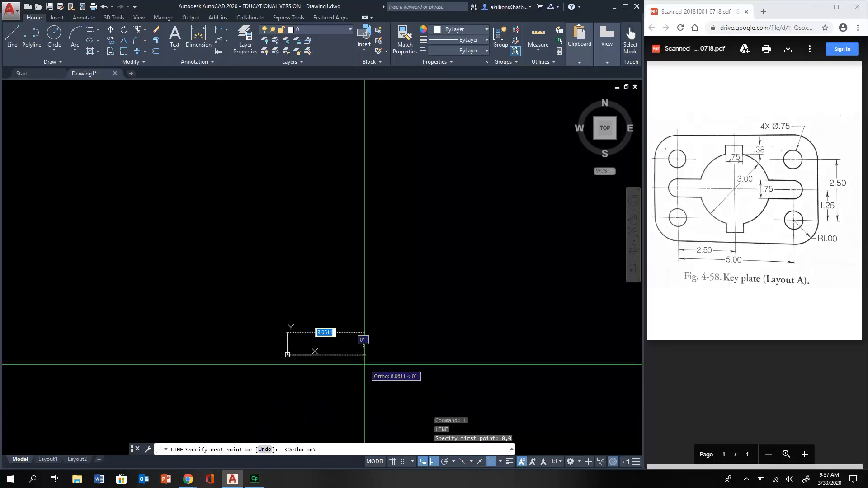
pyautogui.scroll(2, 363, 361)
pyautogui.scroll(2, 363, 361)
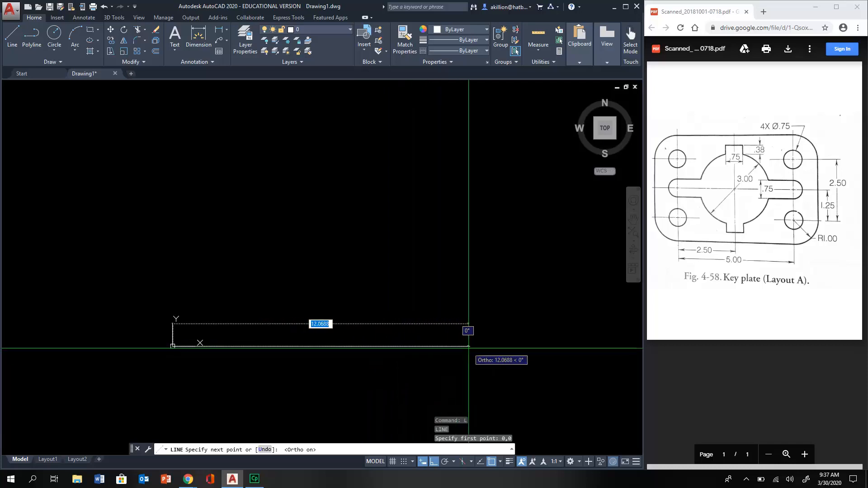
pyautogui.write('7')
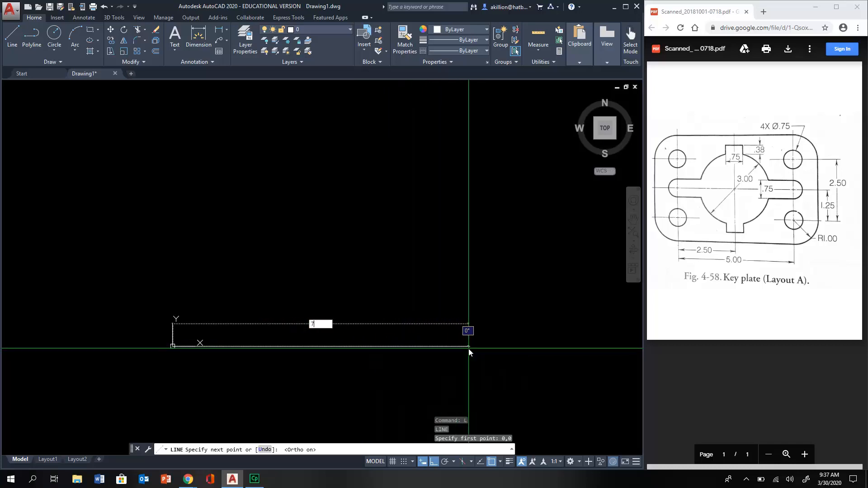
pyautogui.press('Return')
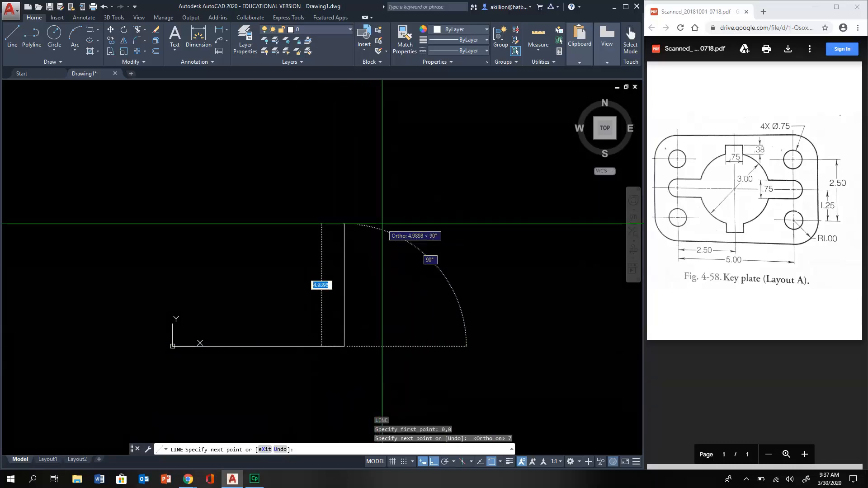
# Complete the plate rectangle with a 4.5-unit line upward and a 7-unit line to the left, then close the outline.
pyautogui.write('4.')
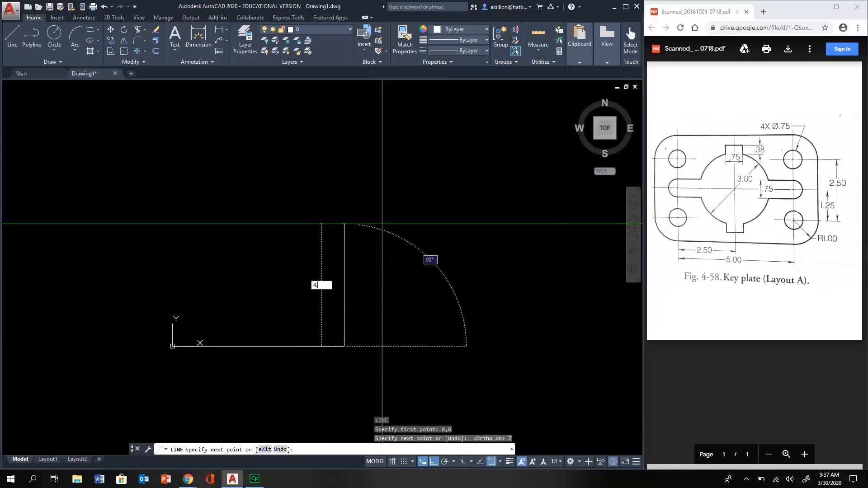
pyautogui.write('5')
pyautogui.press('Return')
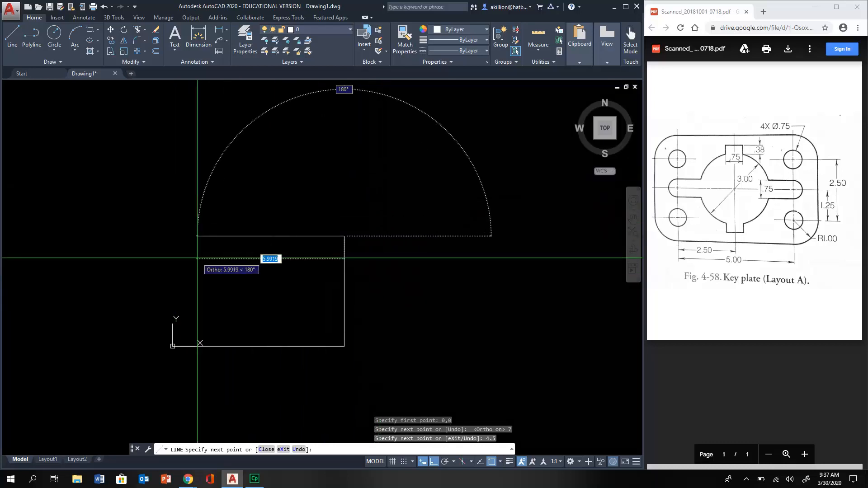
pyautogui.write('7')
pyautogui.press('Return')
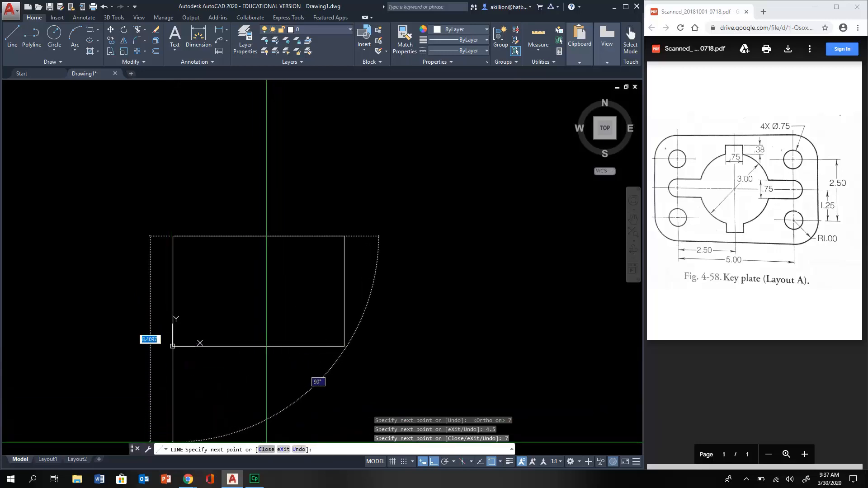
pyautogui.write('c')
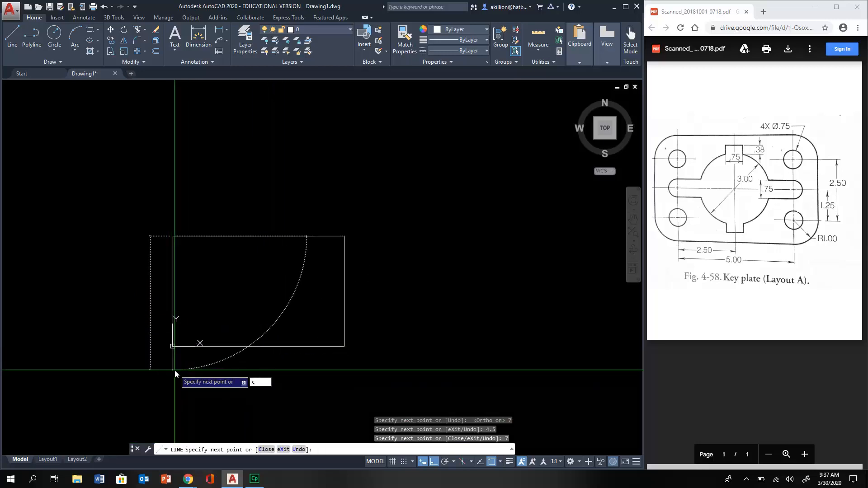
pyautogui.press('Return')
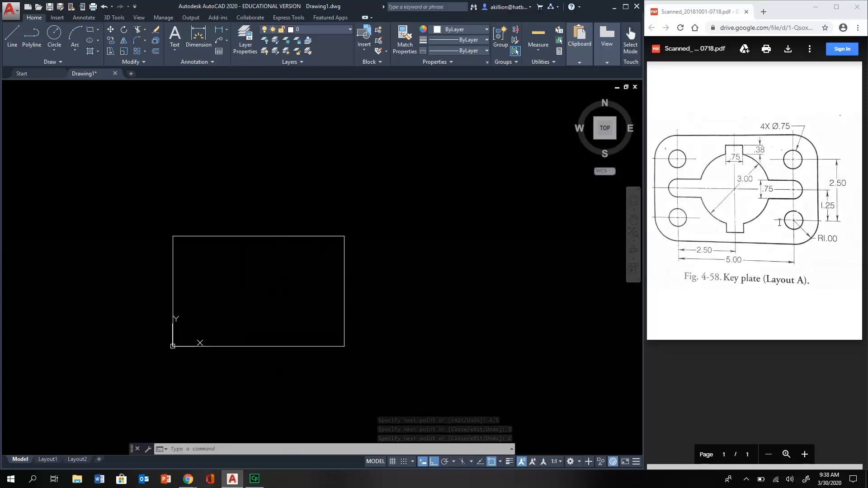
# Draw a horizontal centre line between the midpoints of the rectangle's left and right sides.
pyautogui.moveTo(316, 310)
pyautogui.mouseDown(button='middle')
pyautogui.moveTo(409, 312)
pyautogui.moveTo(379, 301)
pyautogui.mouseUp(button='middle')
pyautogui.scroll(2, 345, 313)
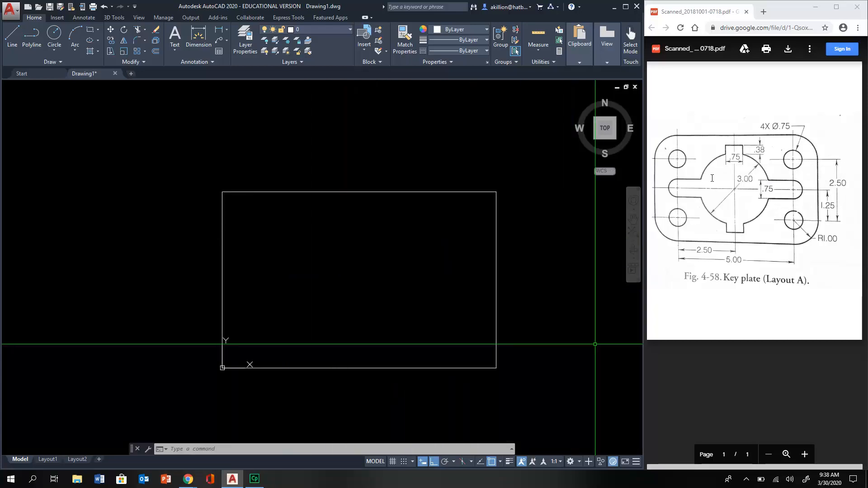
pyautogui.rightClick(491, 462)
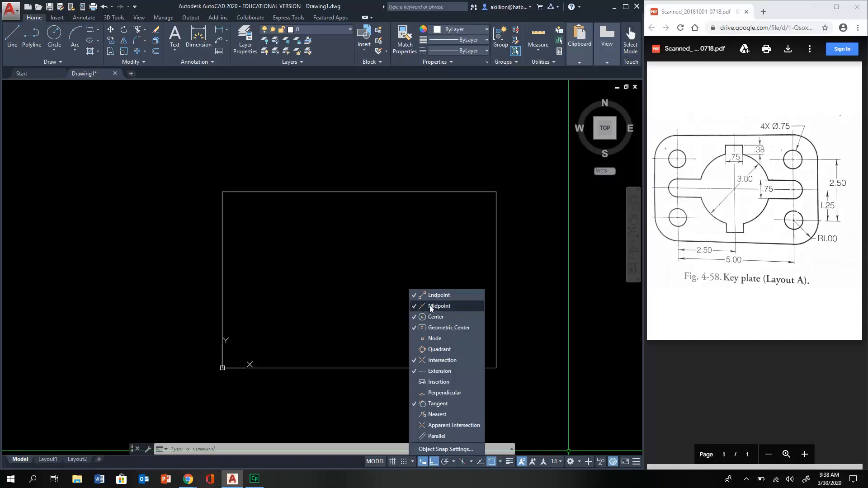
pyautogui.click(470, 266)
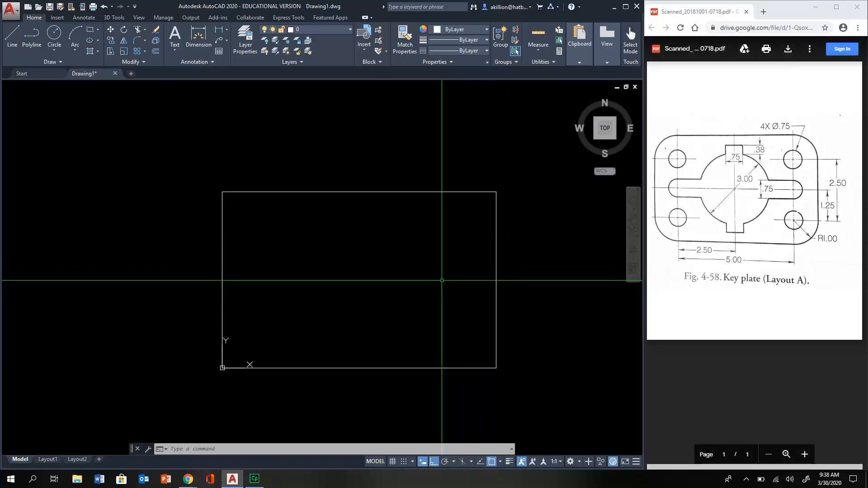
pyautogui.write('l')
pyautogui.press('Return')
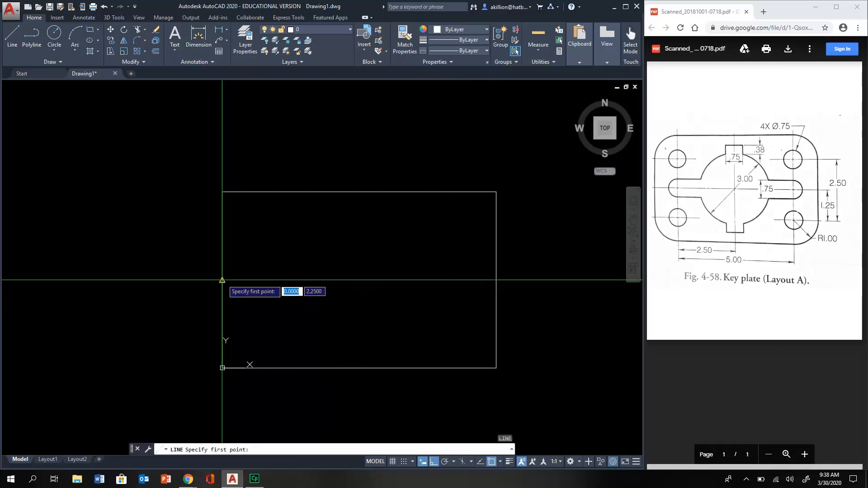
pyautogui.click(222, 280)
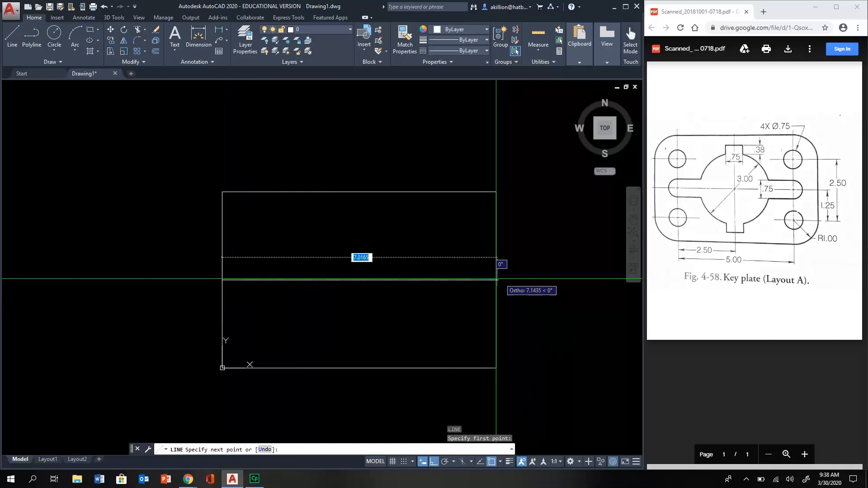
pyautogui.click(496, 279)
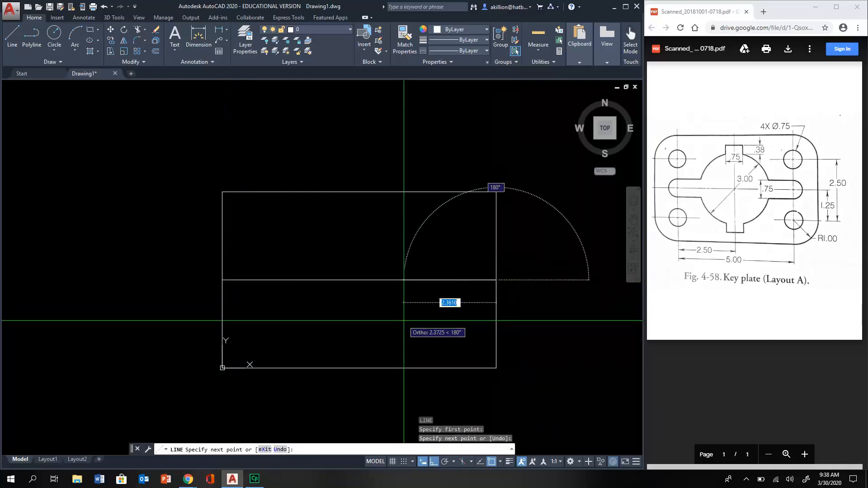
pyautogui.press('Escape')
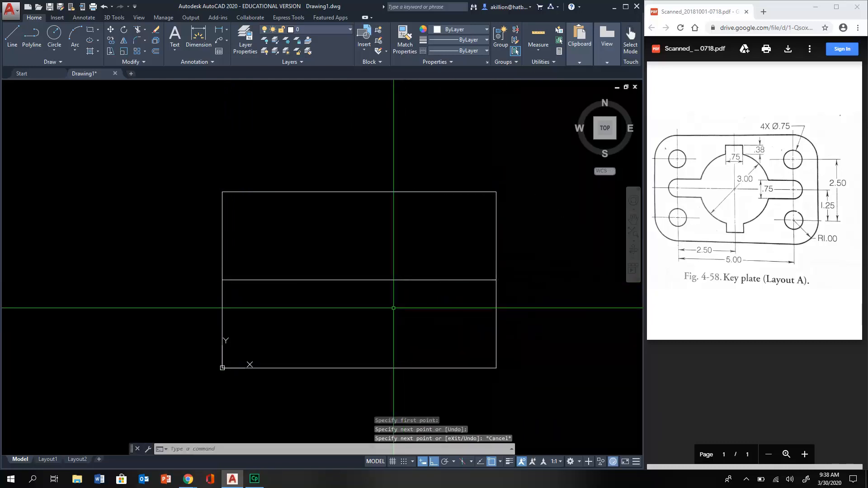
# Draw a vertical centre line between the midpoints of the rectangle's upper and lower sides.
pyautogui.press('space')
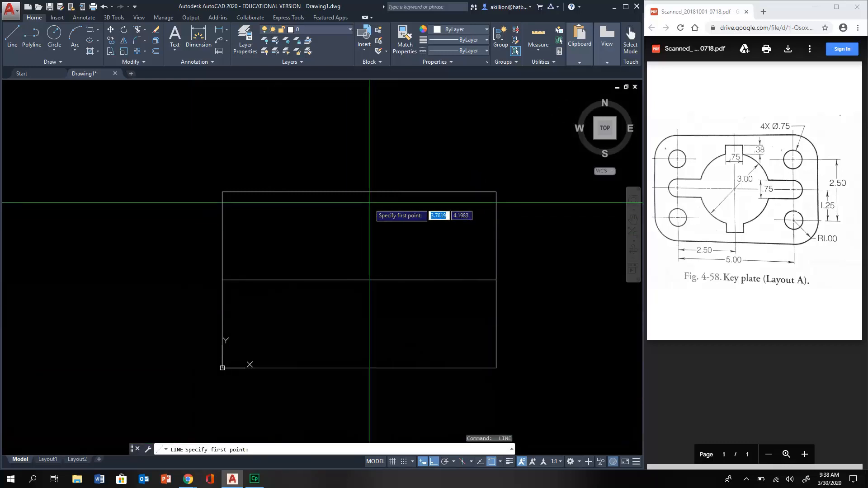
pyautogui.click(359, 192)
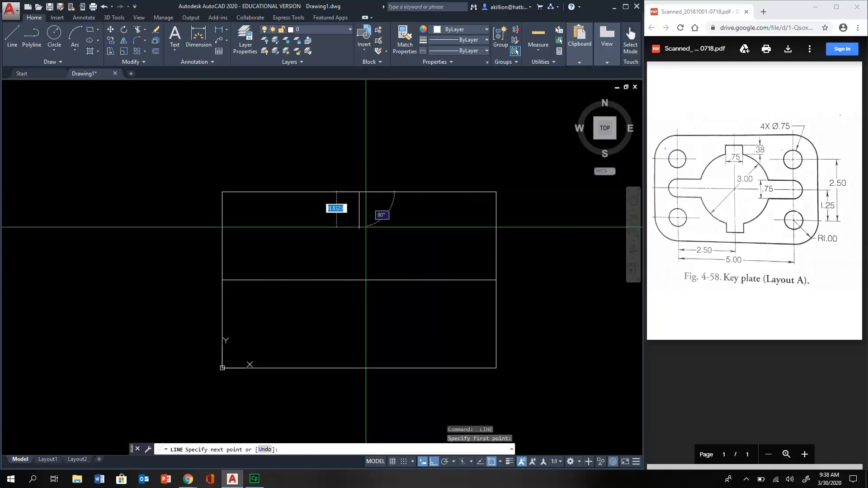
pyautogui.click(358, 367)
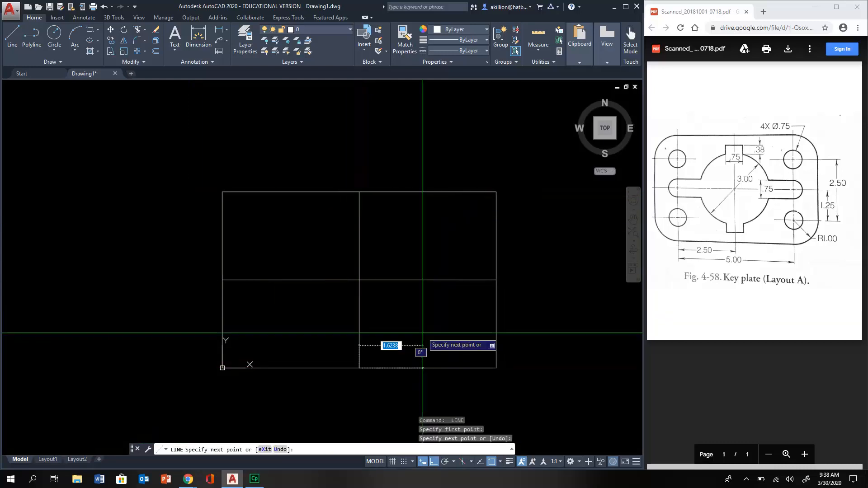
pyautogui.press('Escape')
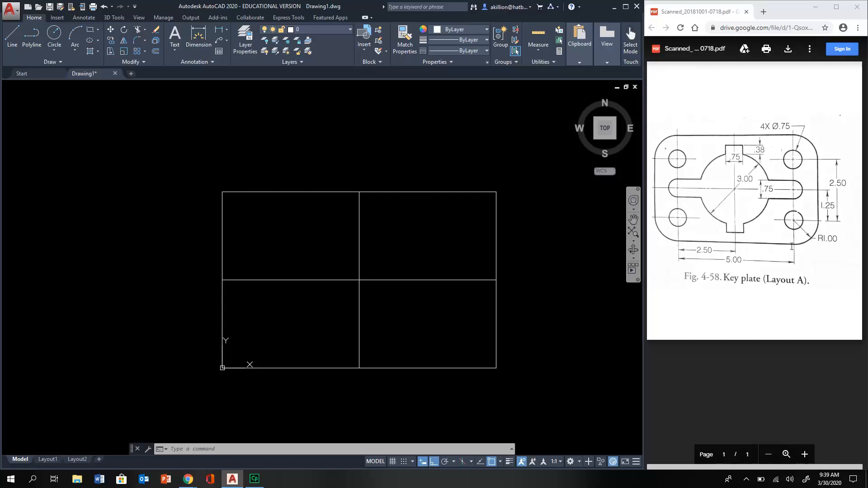
# Offset the vertical centre line by 2.5 to both its left and right sides.
pyautogui.write('o')
pyautogui.press('Return')
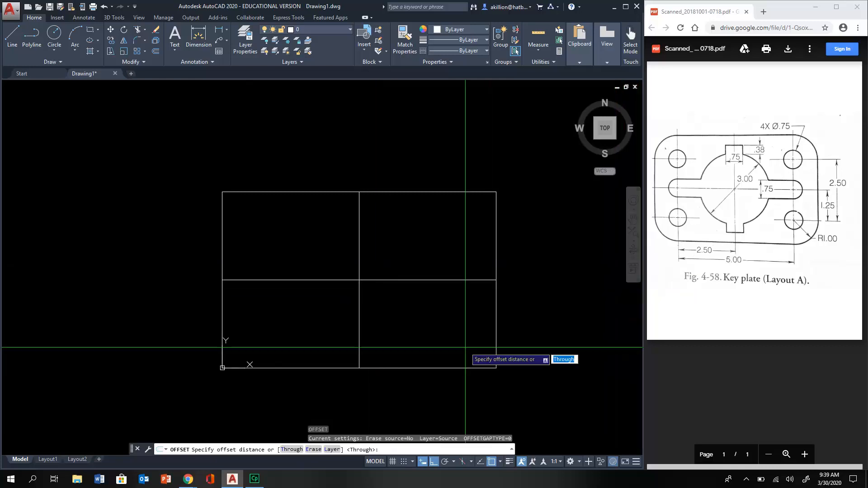
pyautogui.write('2.5')
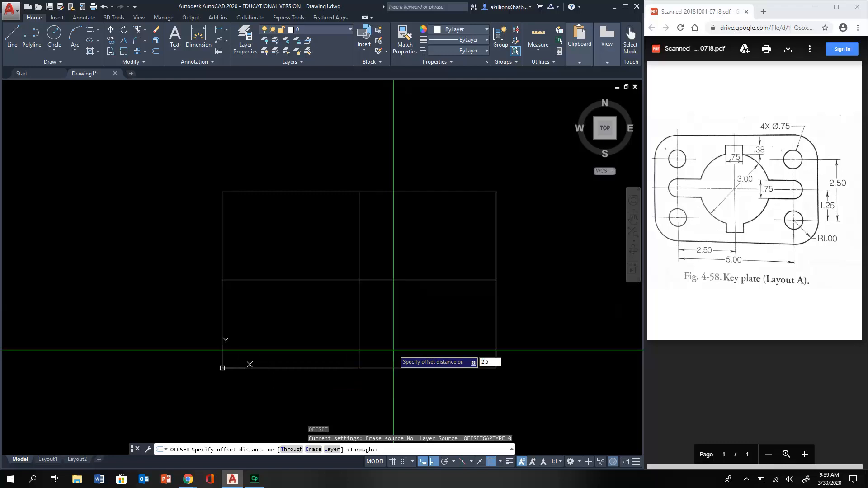
pyautogui.press('Return')
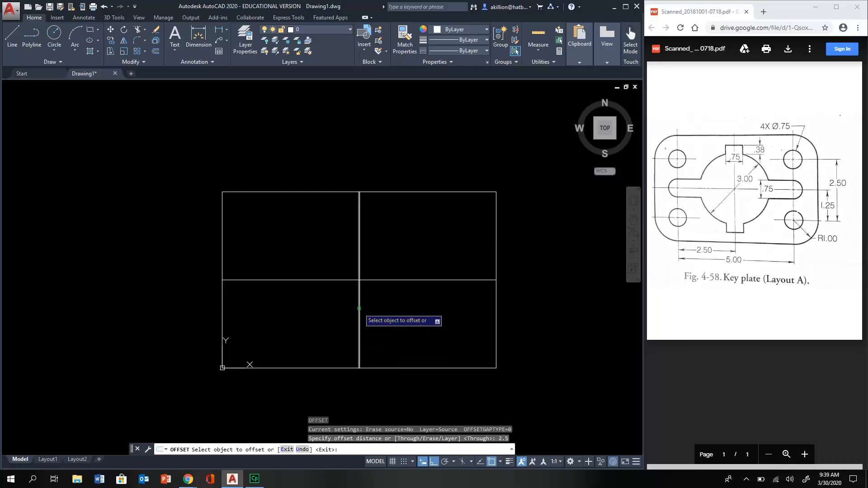
pyautogui.click(358, 294)
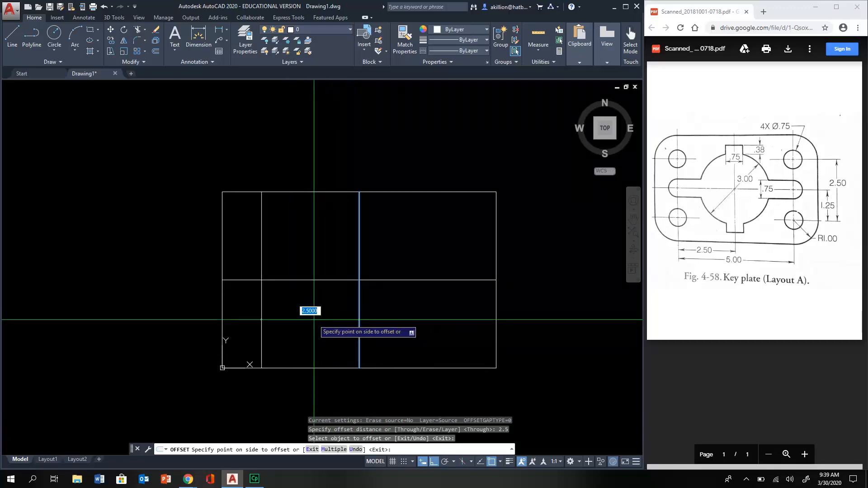
pyautogui.click(272, 320)
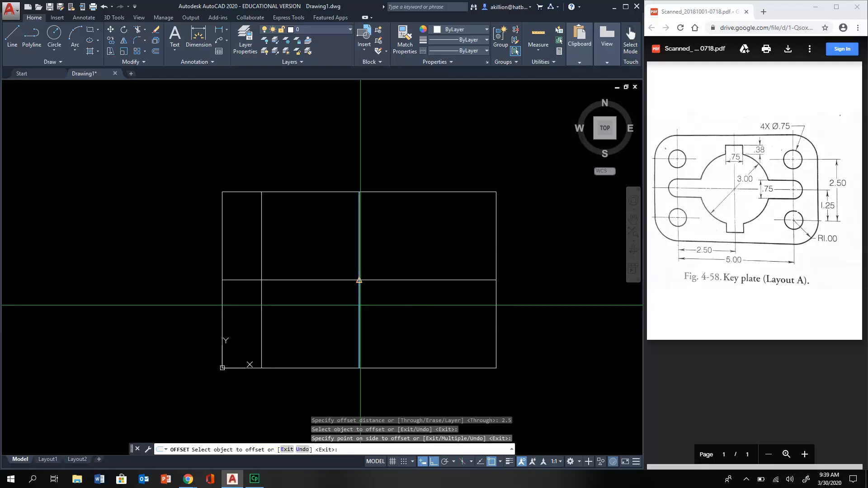
pyautogui.click(361, 302)
pyautogui.click(478, 300)
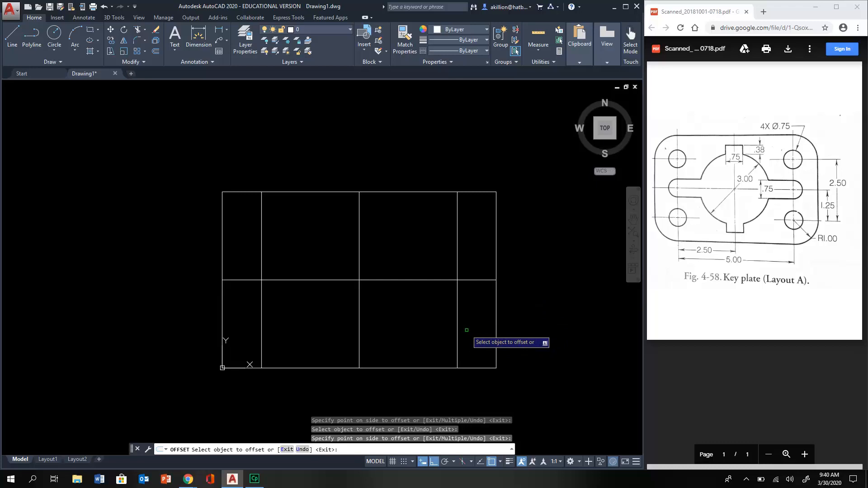
pyautogui.press('Escape')
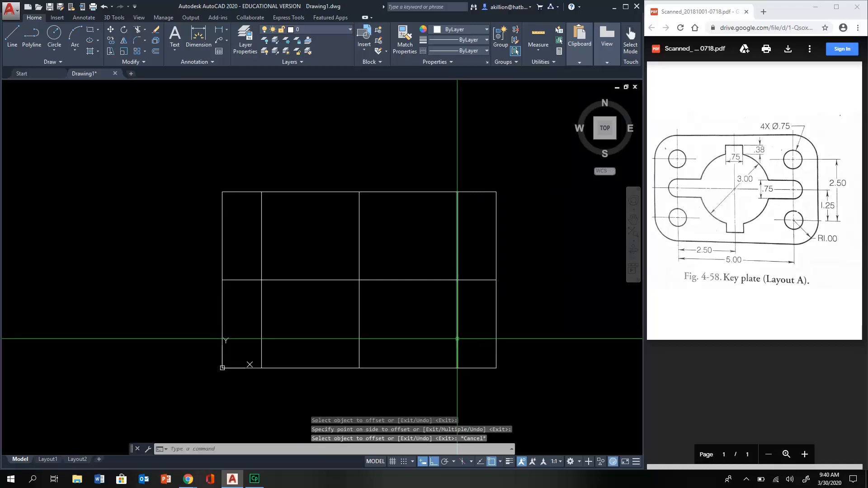
# Offset the horizontal centre line by 1.25 both above and below.
pyautogui.press('Return')
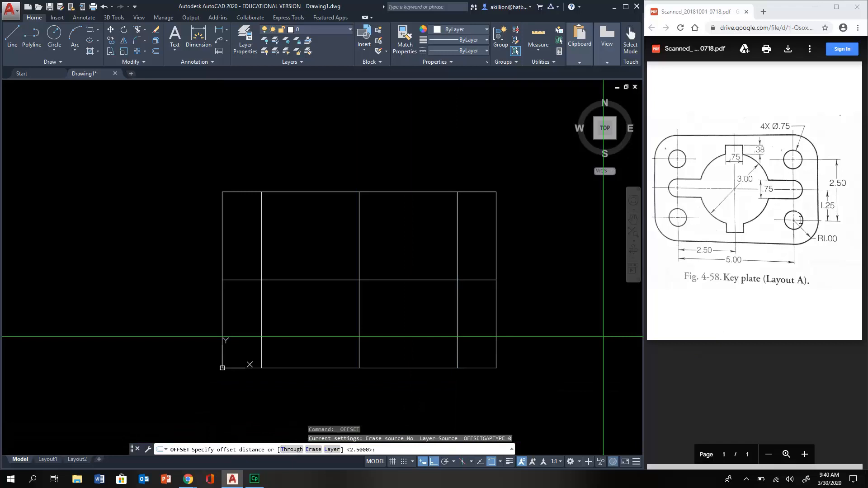
pyautogui.write('25')
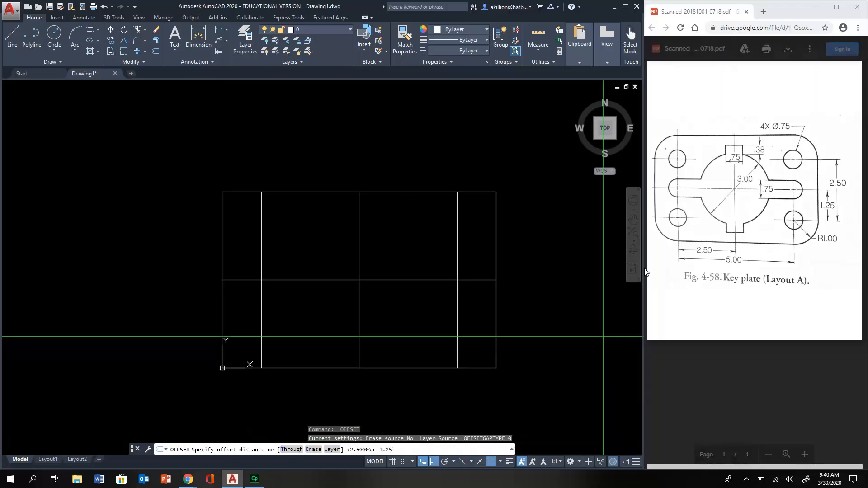
pyautogui.press('Return')
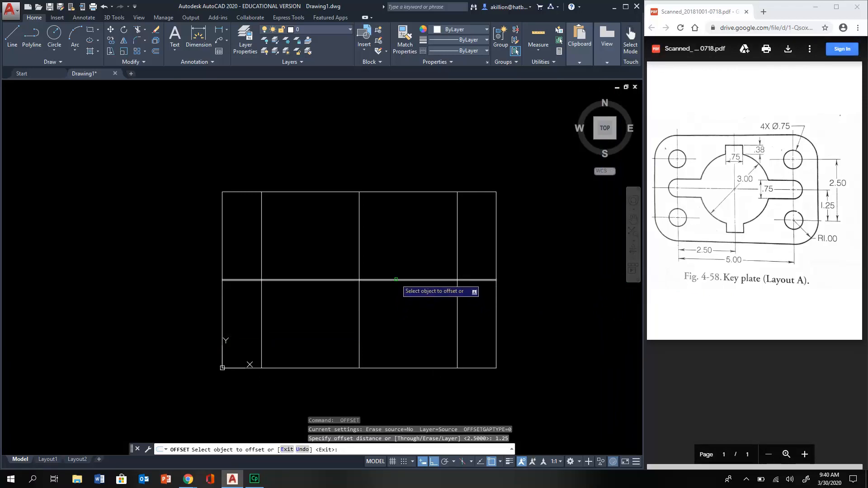
pyautogui.click(395, 280)
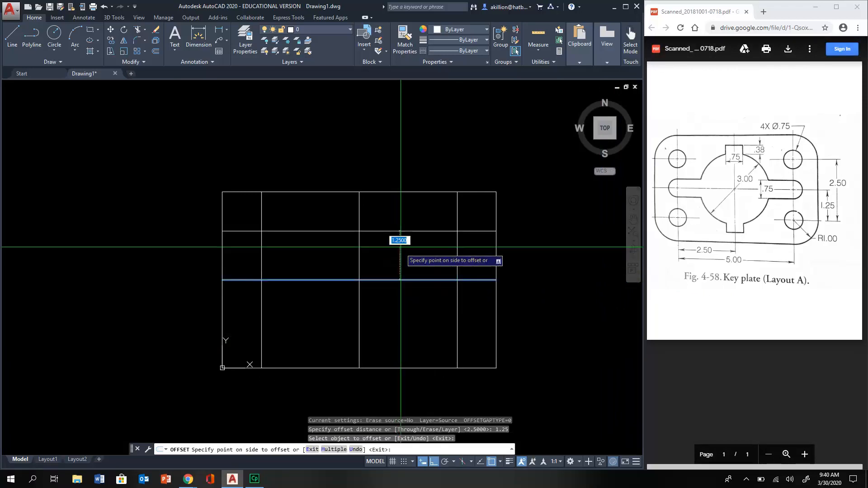
pyautogui.click(401, 224)
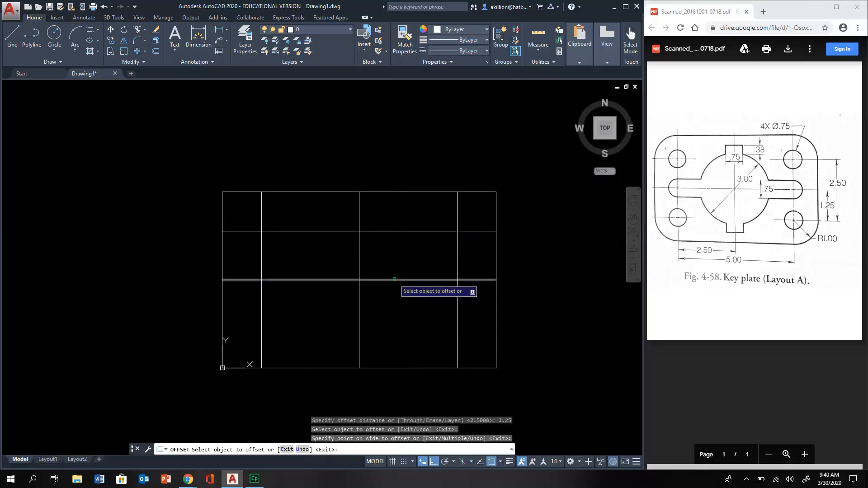
pyautogui.click(394, 279)
pyautogui.click(391, 336)
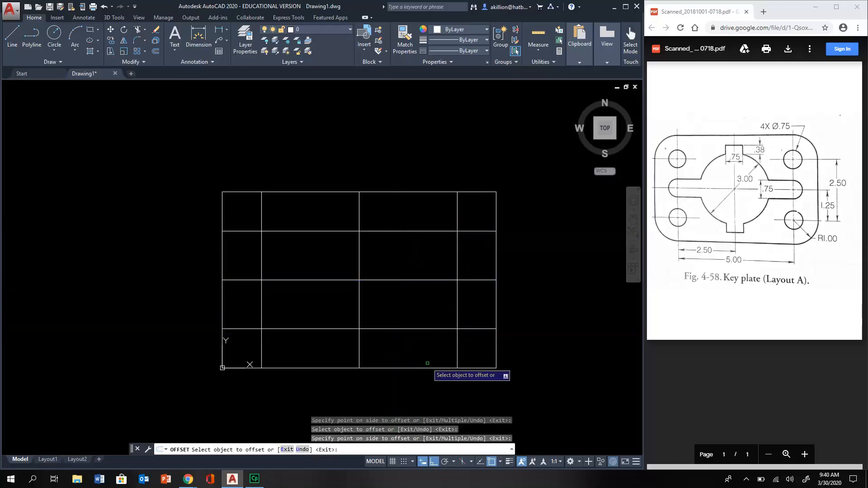
pyautogui.press('Escape')
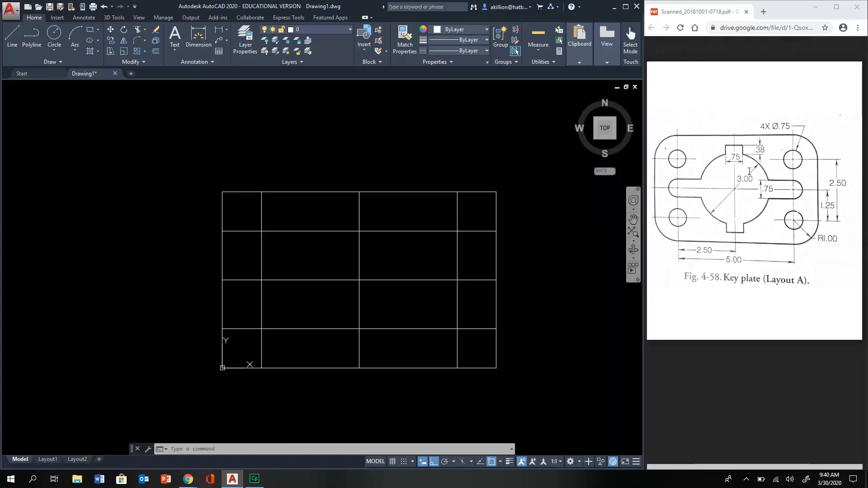
# Draw a circle of diameter 3 centred on the intersection of the plate's two centre lines.
pyautogui.write('c')
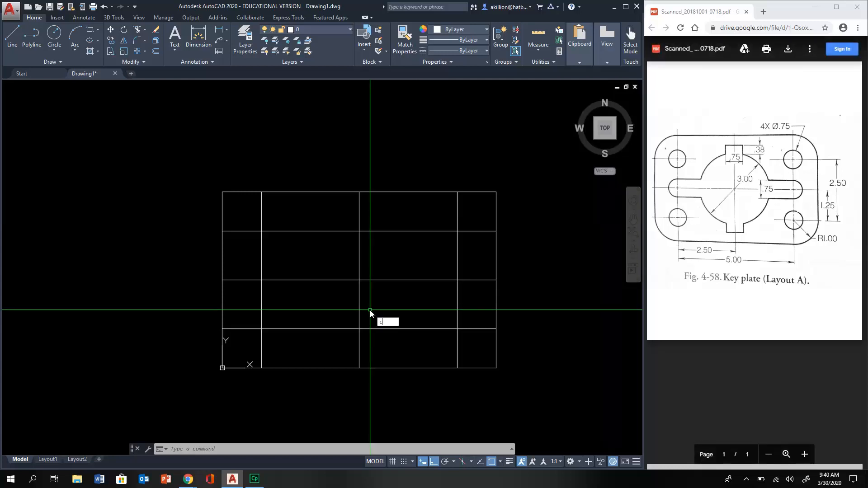
pyautogui.press('Return')
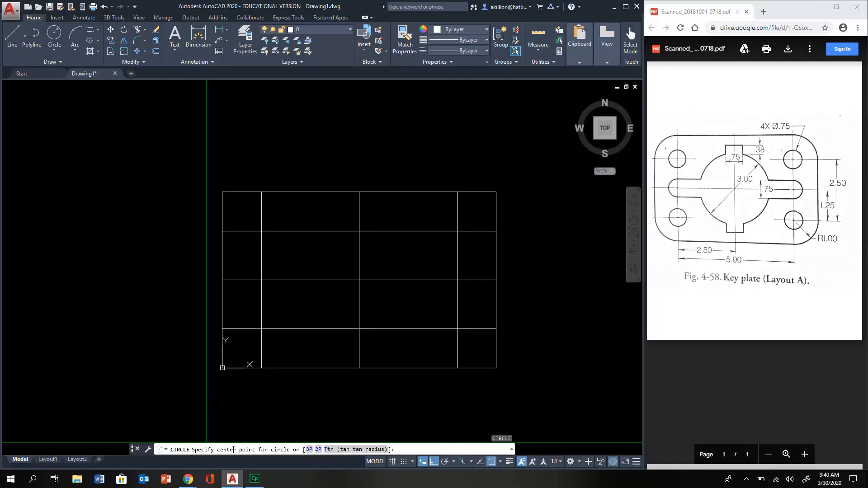
pyautogui.click(359, 280)
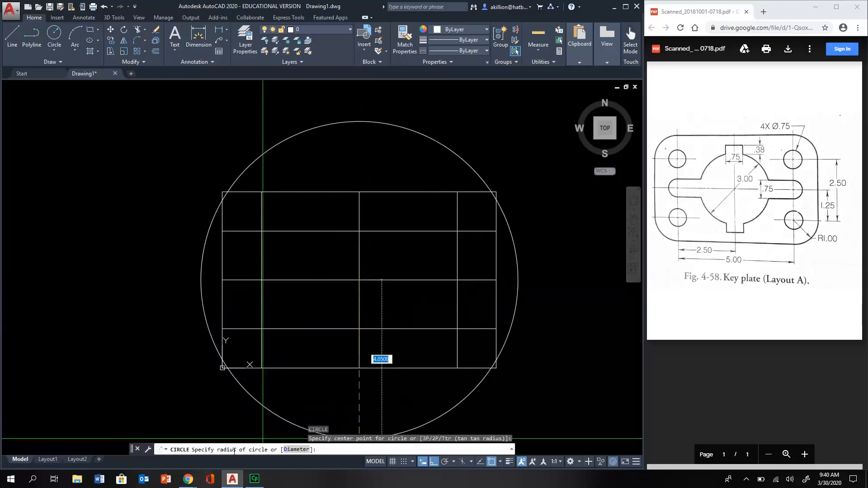
pyautogui.click(294, 450)
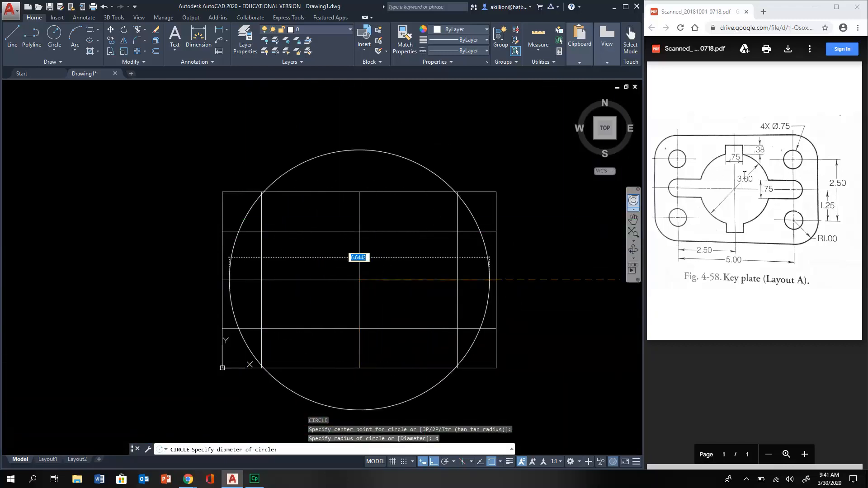
pyautogui.write('3')
pyautogui.press('Return')
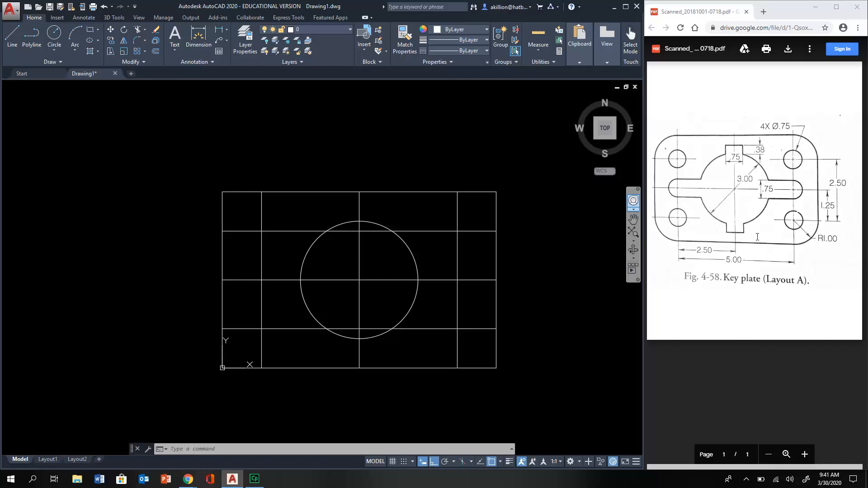
# Draw a hole circle of diameter .75 at the upper-left intersection of the offset lines.
pyautogui.write('c')
pyautogui.press('Return')
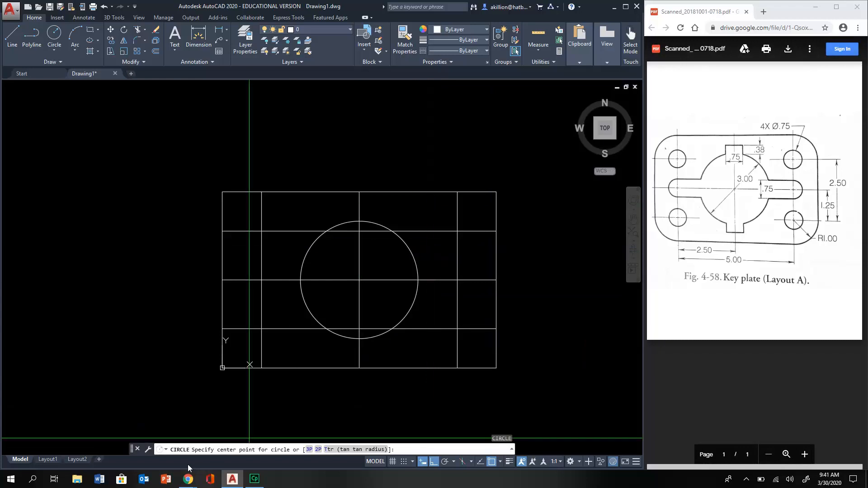
pyautogui.click(261, 231)
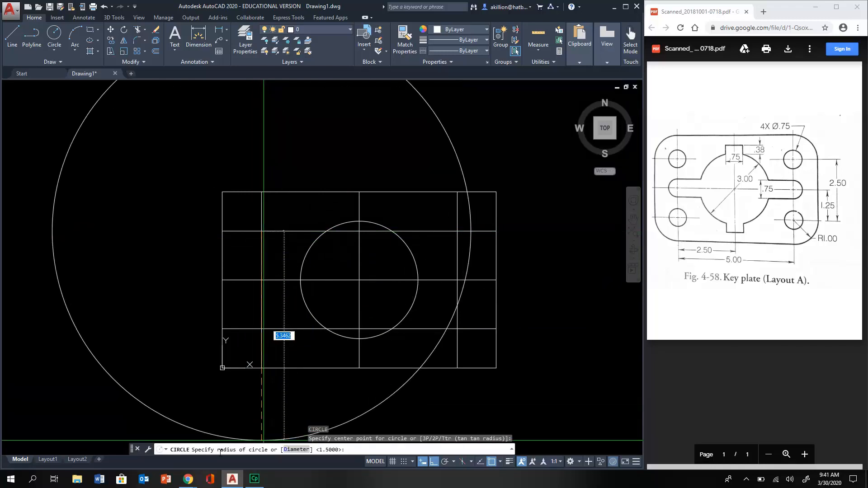
pyautogui.click(296, 449)
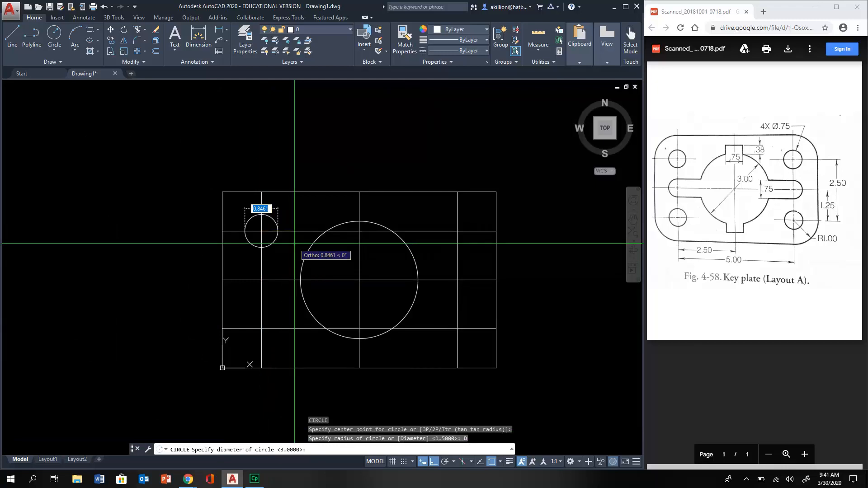
pyautogui.write('.7')
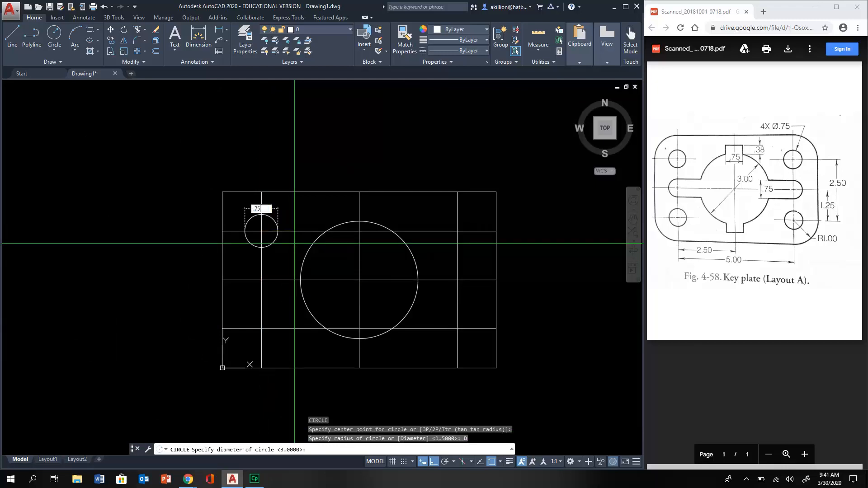
pyautogui.write('5')
pyautogui.press('Return')
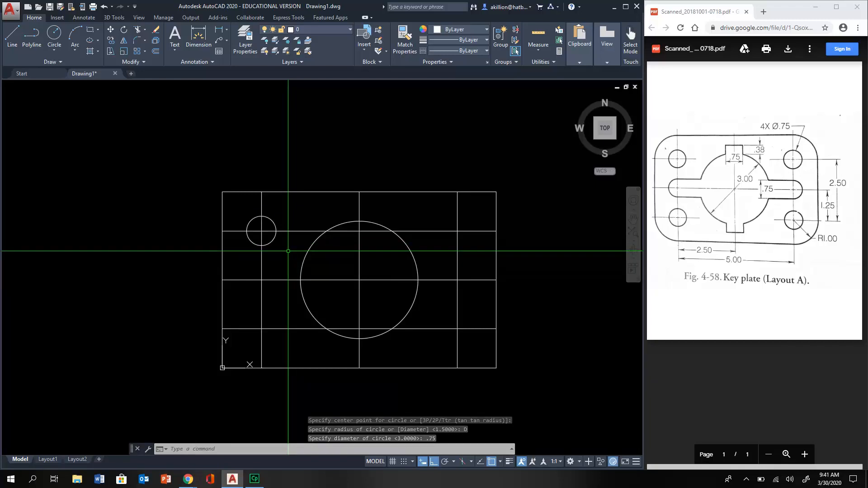
# Draw matching .75-diameter hole circles at the lower-left, lower-right and upper-right intersections of the offset lines.
pyautogui.press('Return')
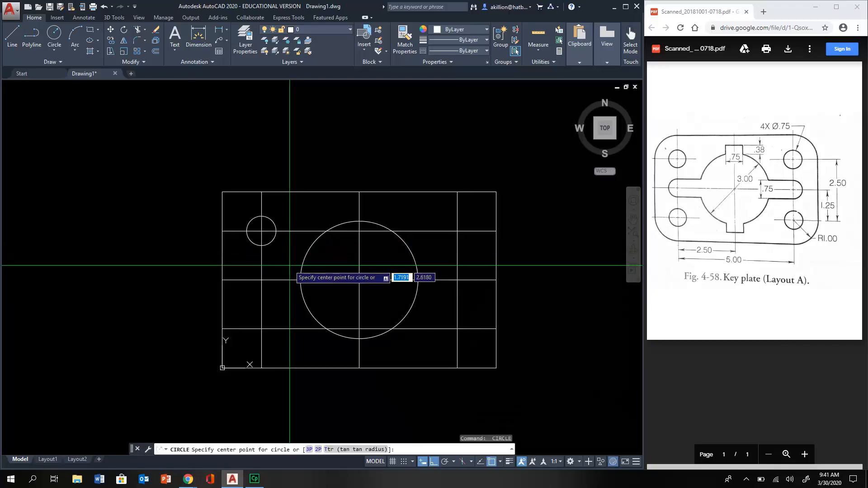
pyautogui.click(261, 329)
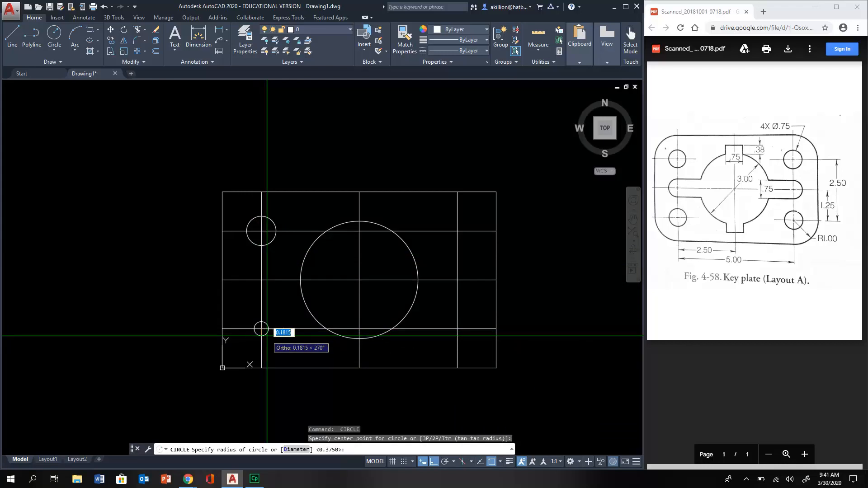
pyautogui.press('Return')
pyautogui.press('Return')
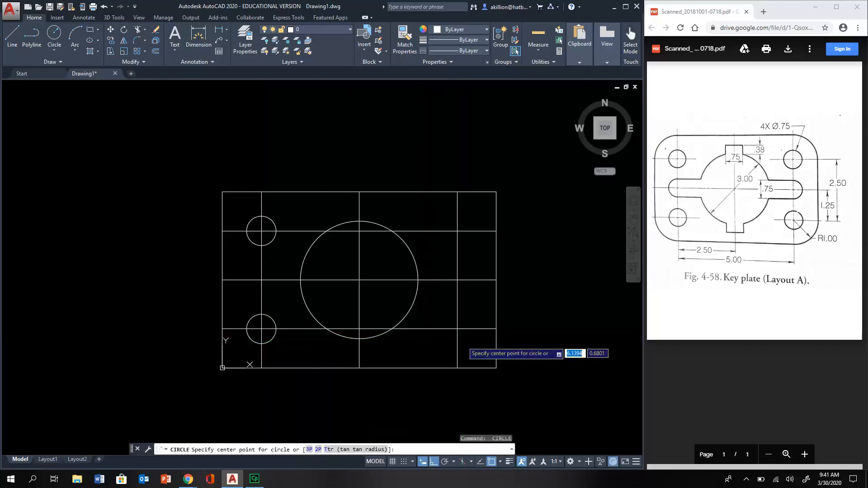
pyautogui.click(457, 328)
pyautogui.press('Return')
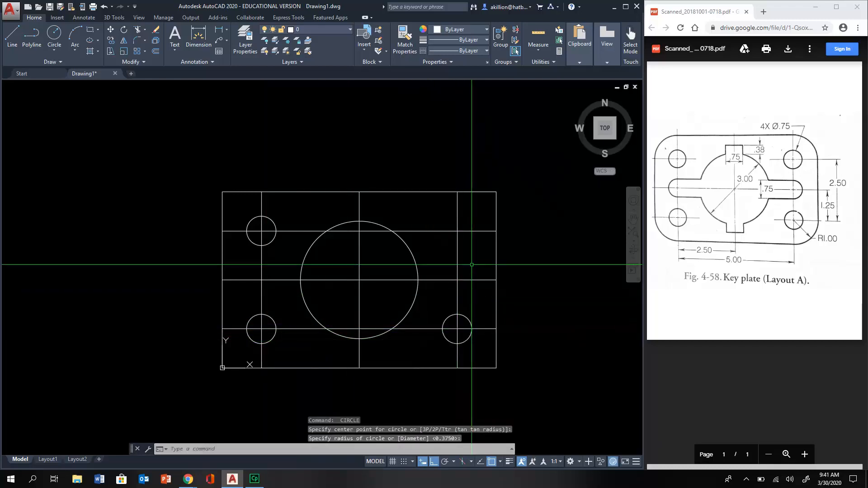
pyautogui.press('Return')
pyautogui.click(457, 230)
pyautogui.press('Return')
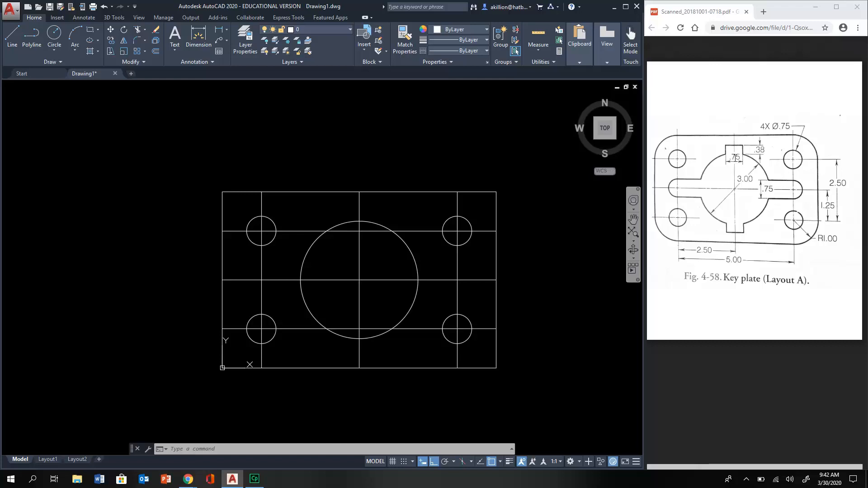
# Draw .75-diameter circles for the slot ends where the horizontal centre line crosses the right and left vertical offset lines.
pyautogui.write('c')
pyautogui.press('Return')
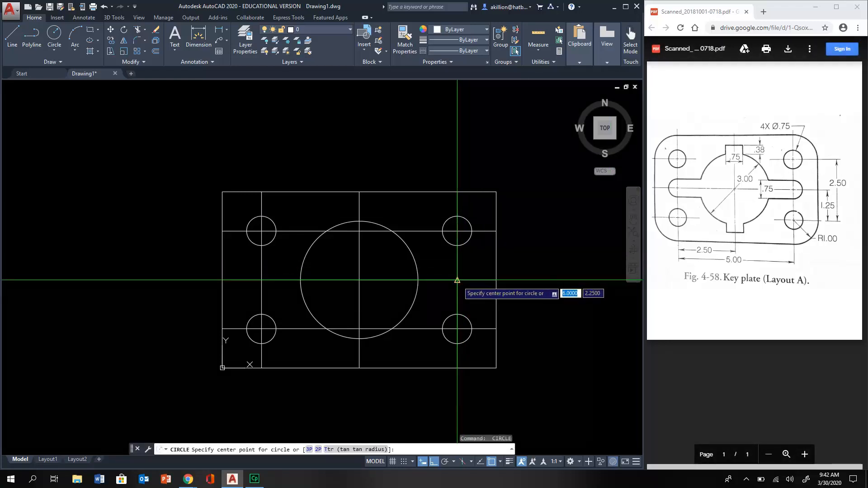
pyautogui.click(457, 280)
pyautogui.press('Return')
pyautogui.press('Return')
pyautogui.click(261, 280)
pyautogui.press('Return')
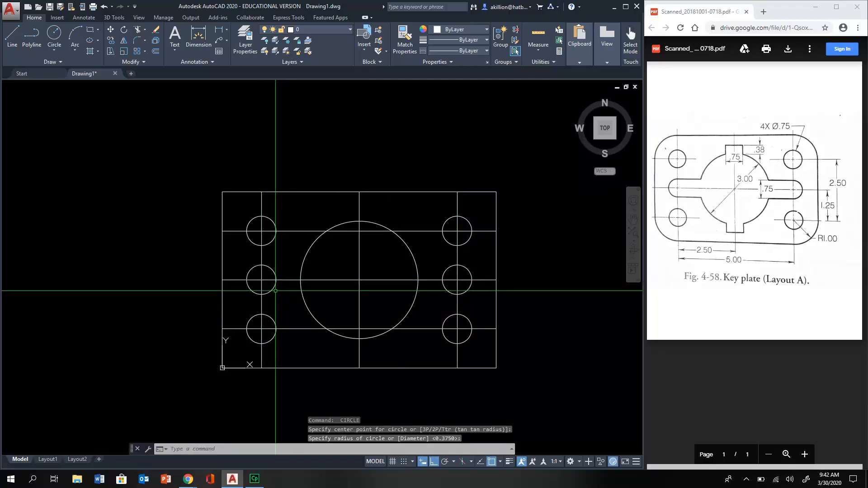
# Trim away the inner halves of the two slot-end circles on the horizontal centre line, leaving outward-facing arcs.
pyautogui.write('tr')
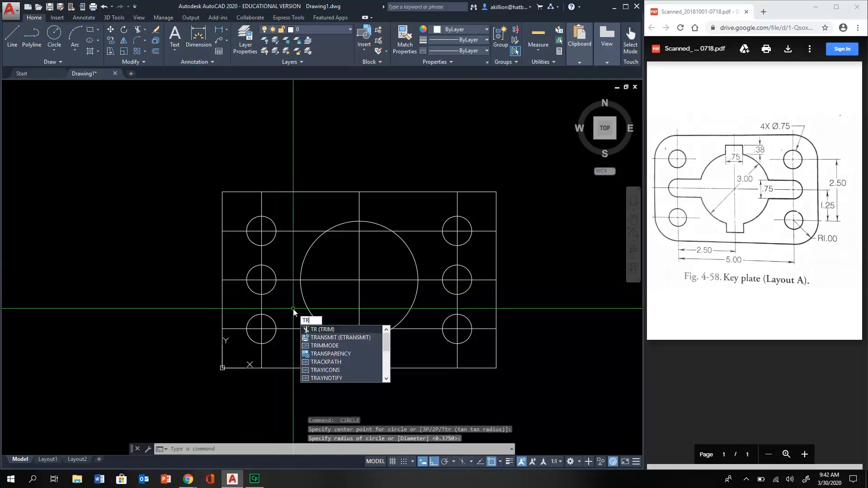
pyautogui.press('Return')
pyautogui.press('Return')
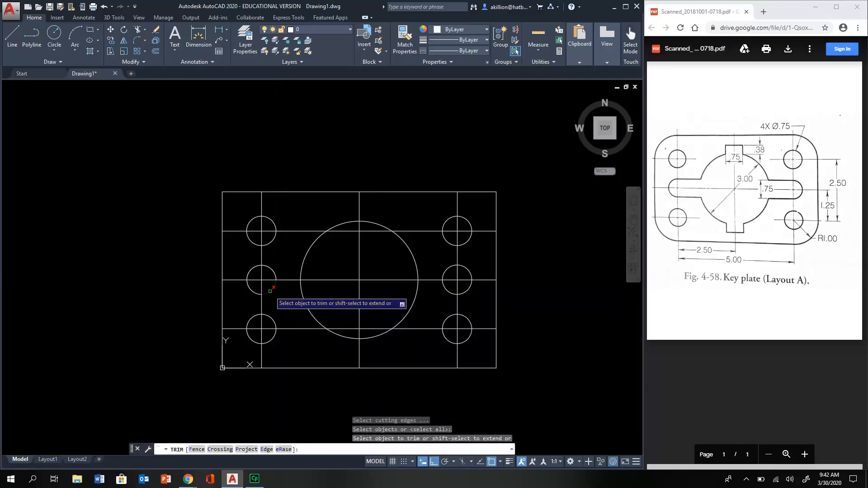
pyautogui.click(271, 293)
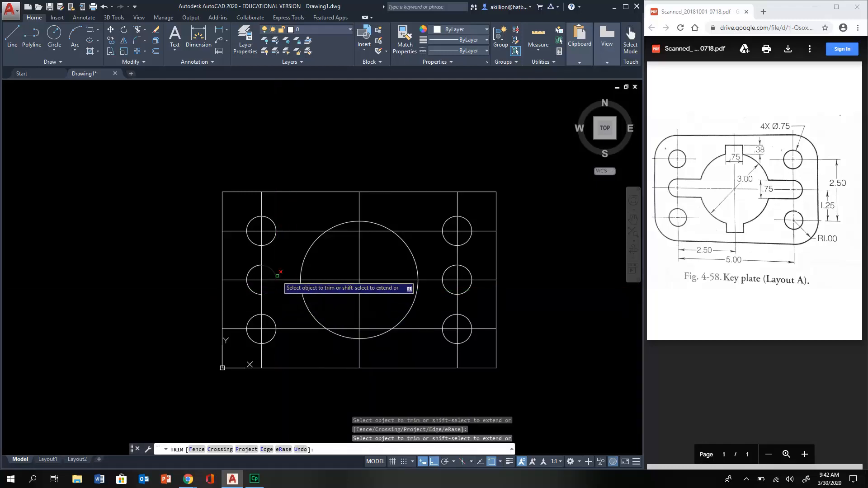
pyautogui.click(444, 276)
pyautogui.click(443, 283)
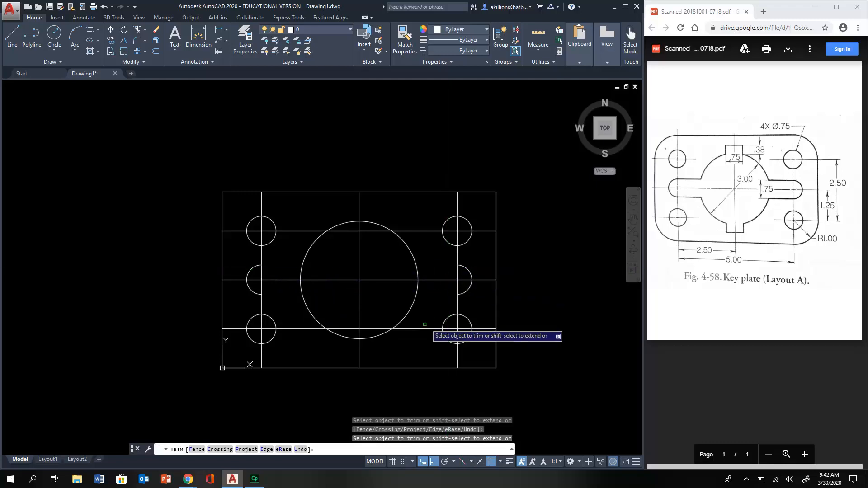
pyautogui.press('Return')
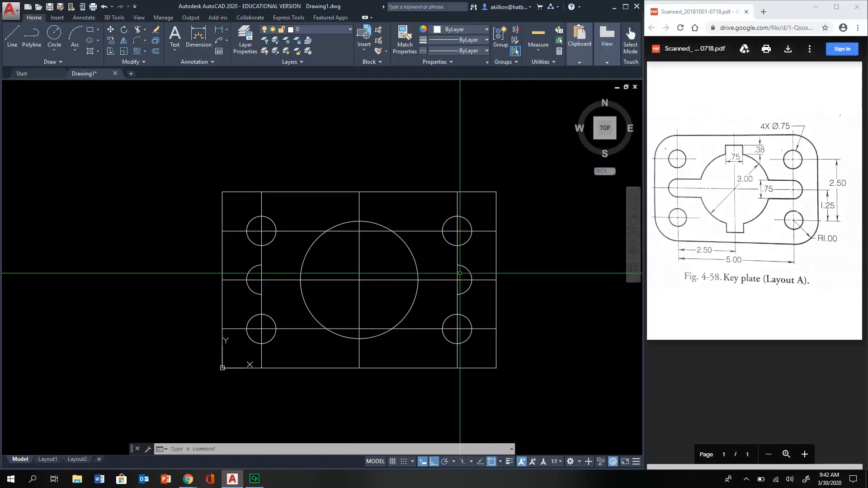
# Draw the slot's upper and lower edges as horizontal lines joining the endpoints of the two end arcs.
pyautogui.write('l')
pyautogui.press('Return')
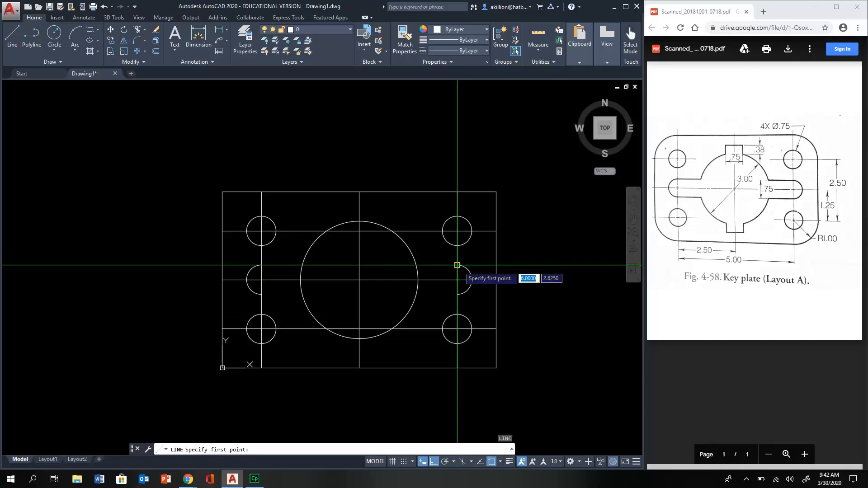
pyautogui.click(457, 265)
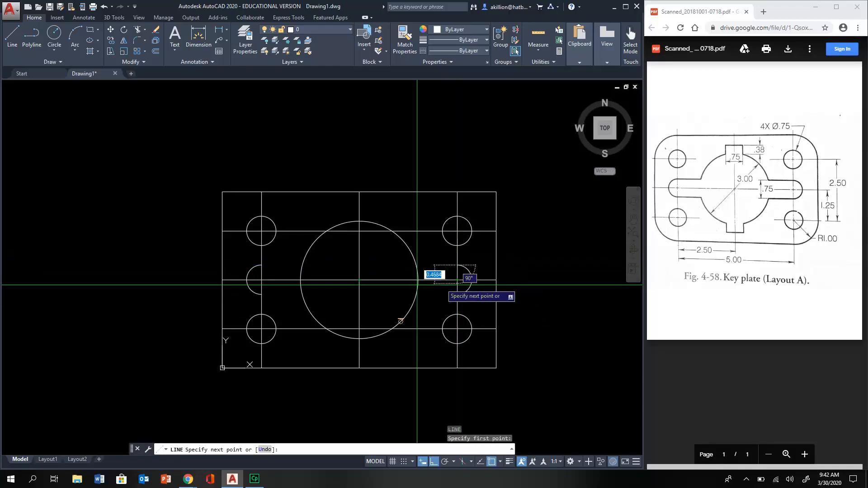
pyautogui.click(261, 265)
pyautogui.press('Return')
pyautogui.press('Return')
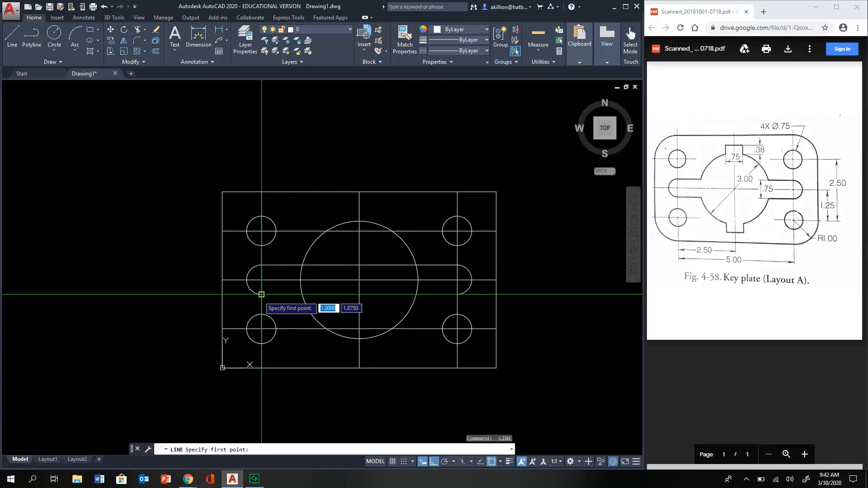
pyautogui.click(262, 294)
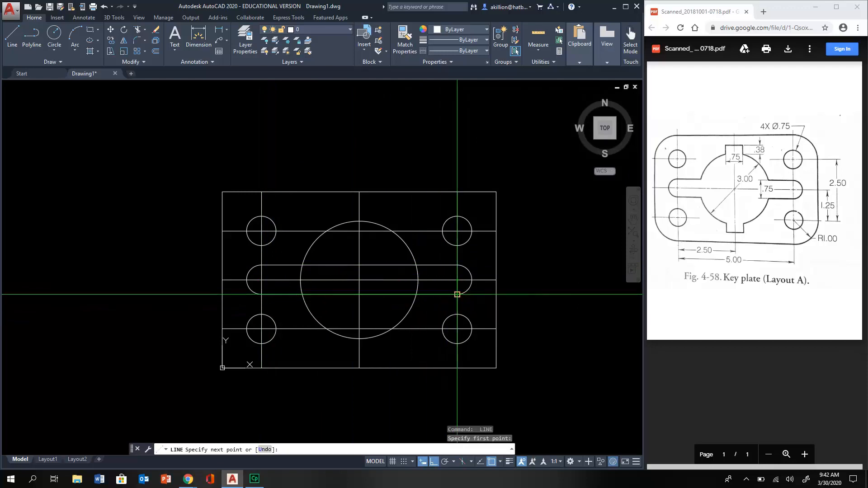
pyautogui.click(457, 294)
pyautogui.press('Return')
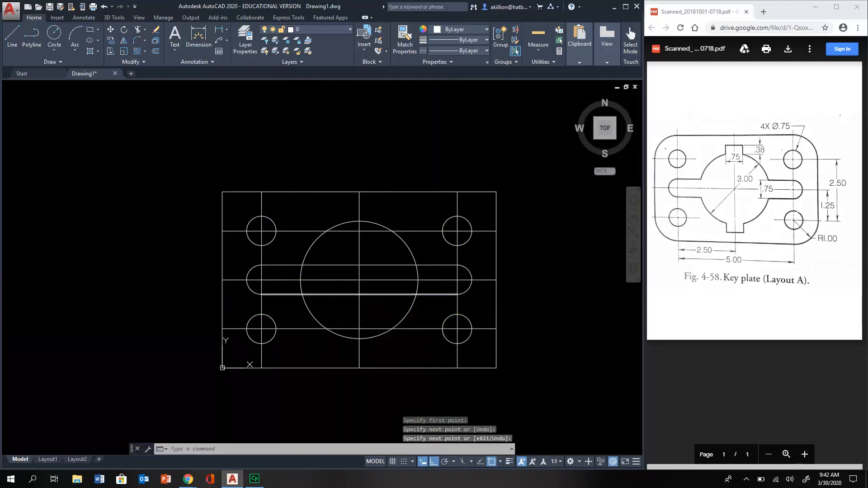
# Trim away the slot edges inside the central circle and the circle's arcs between the slot edges on both sides.
pyautogui.press('Return')
pyautogui.press('Return')
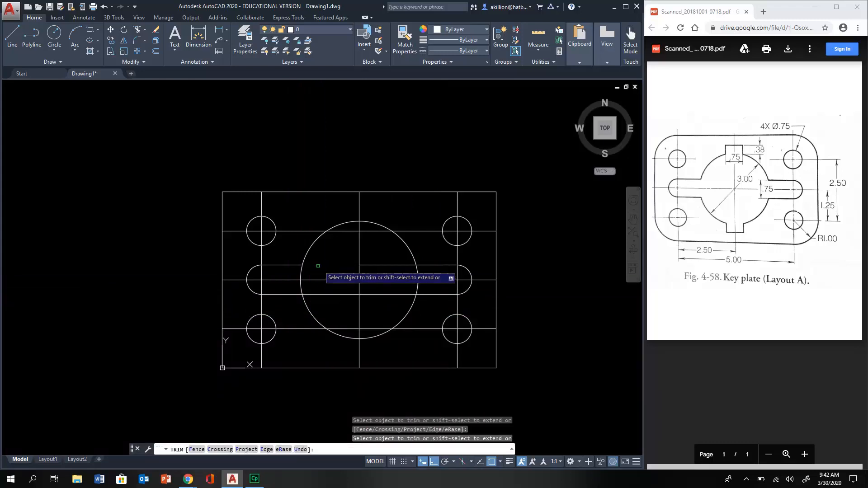
pyautogui.click(318, 267)
pyautogui.click(301, 285)
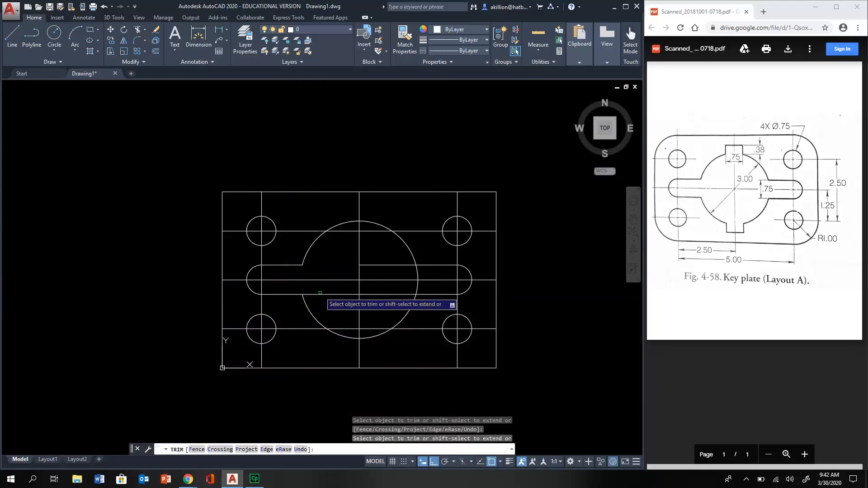
pyautogui.click(321, 294)
pyautogui.click(420, 288)
pyautogui.click(420, 288)
pyautogui.click(418, 273)
pyautogui.click(417, 287)
pyautogui.click(398, 265)
pyautogui.press('Return')
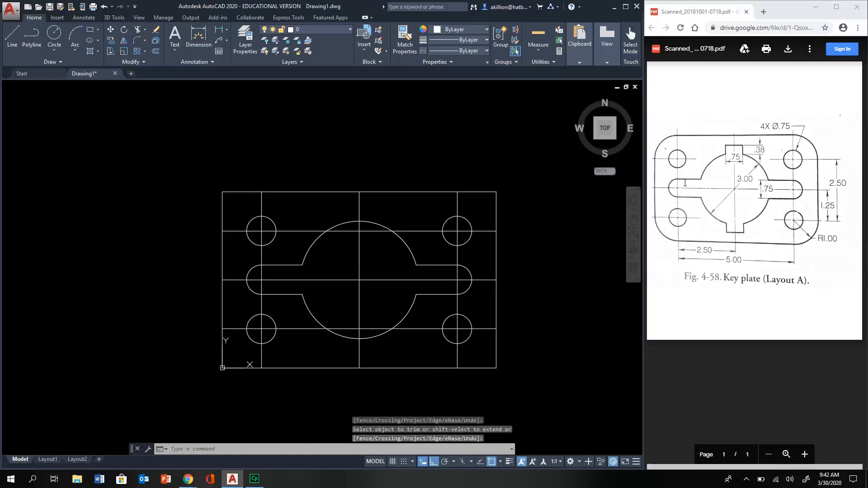
pyautogui.press('Escape')
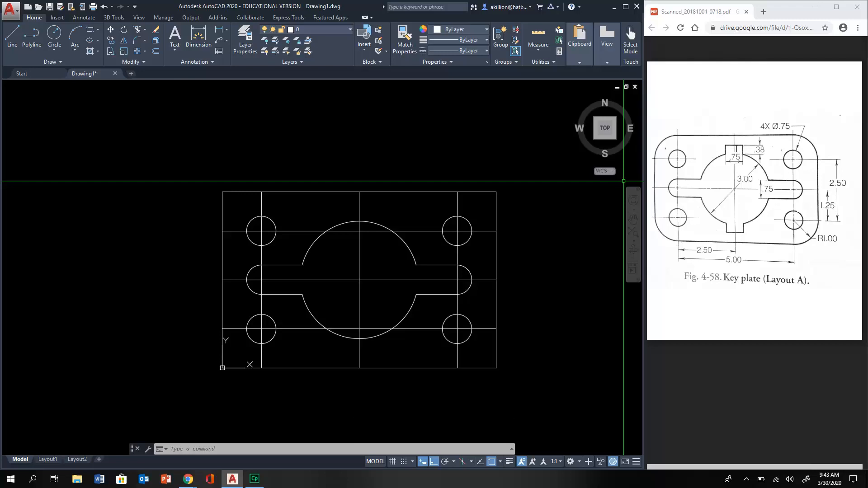
# Offset the plate's vertical centre line 3/8 to each side for the keyway sides.
pyautogui.scroll(2, 362, 221)
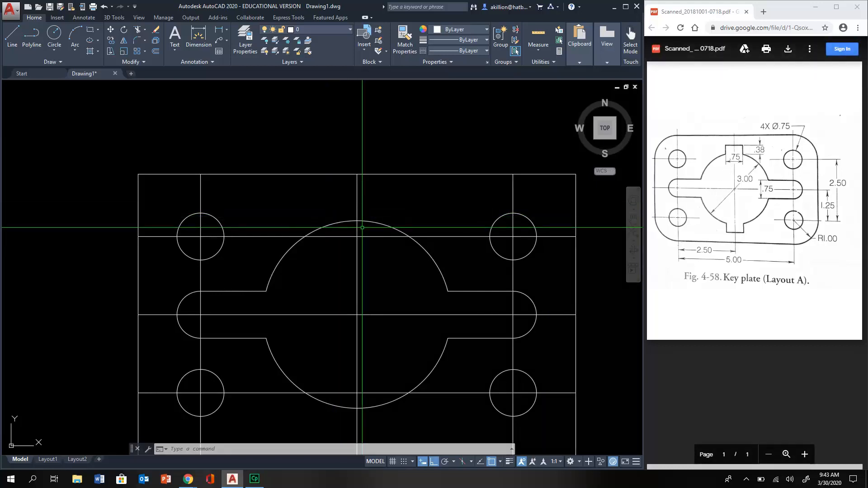
pyautogui.press('Return')
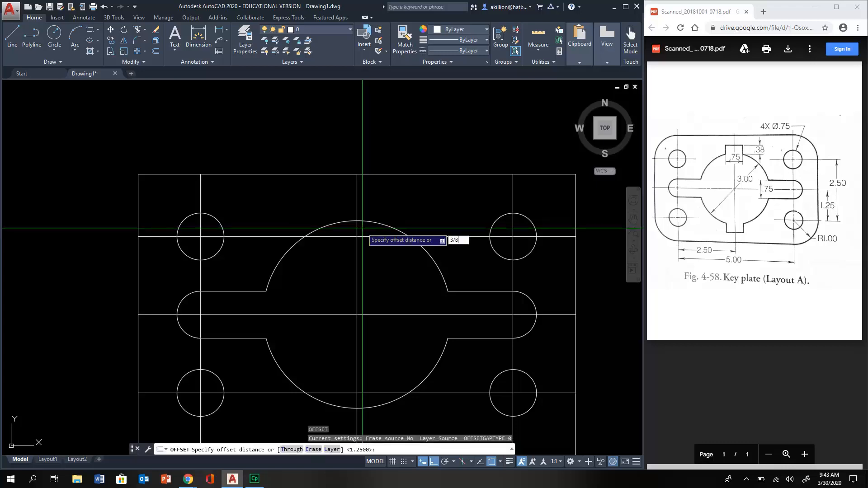
pyautogui.write('3/8')
pyautogui.press('Return')
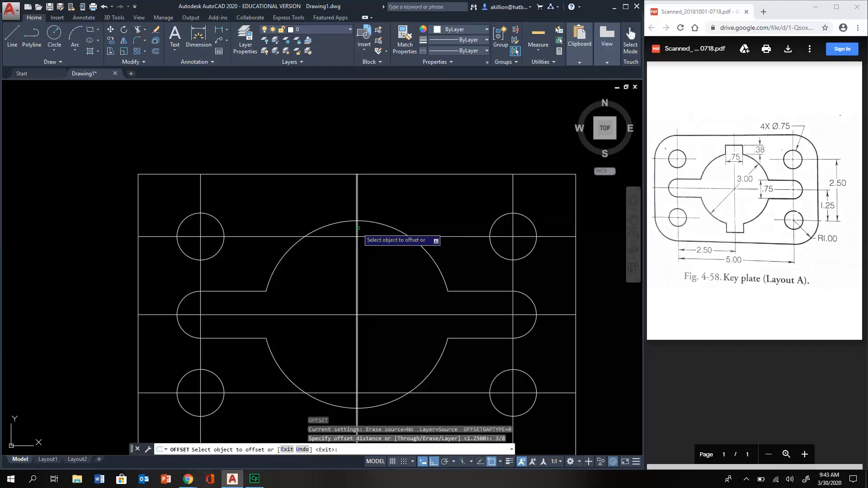
pyautogui.click(357, 227)
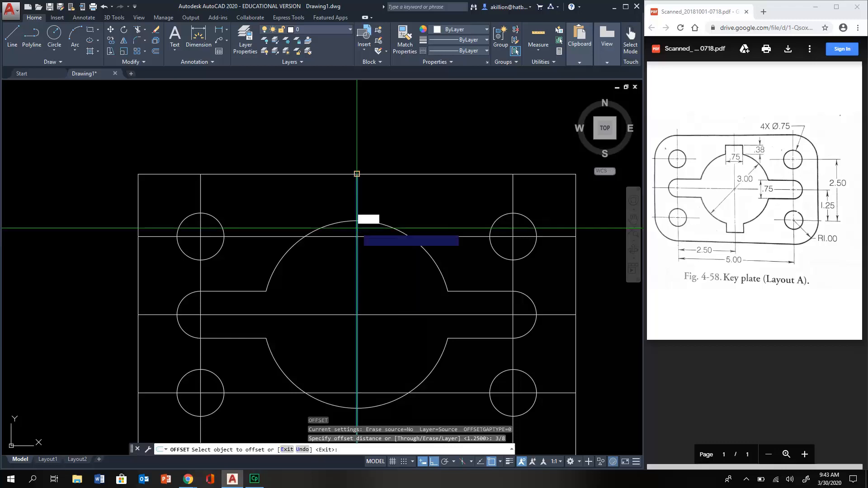
pyautogui.click(318, 227)
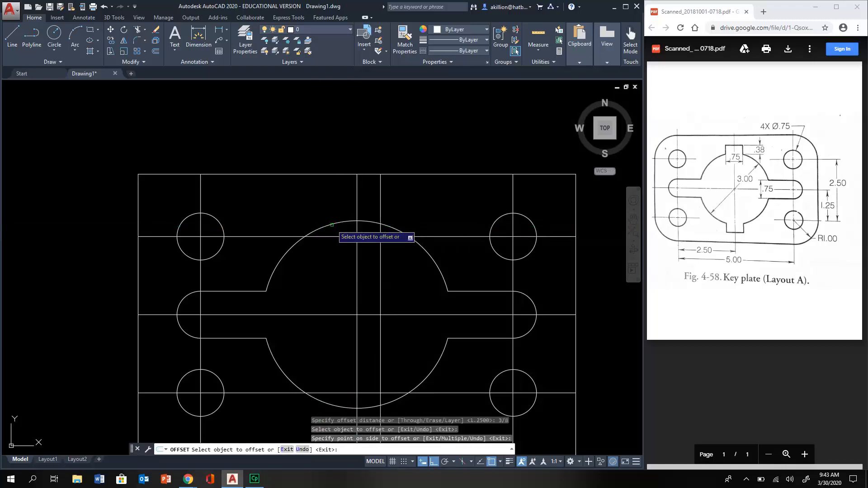
pyautogui.click(357, 212)
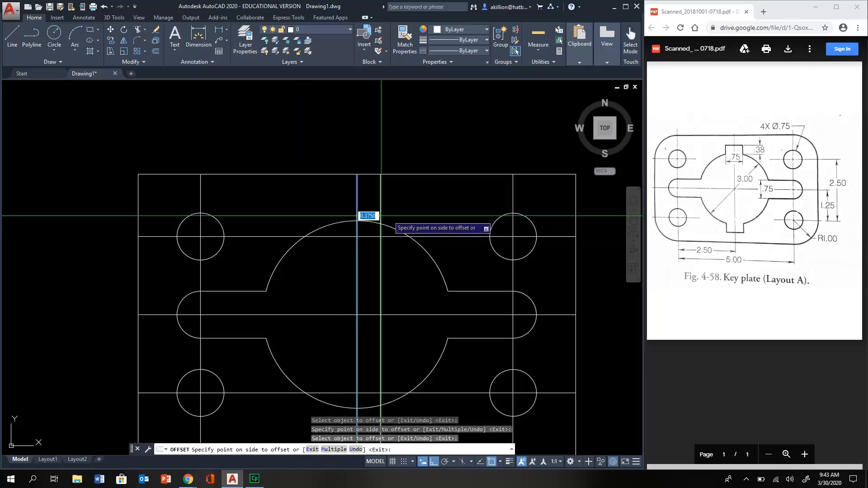
pyautogui.click(278, 215)
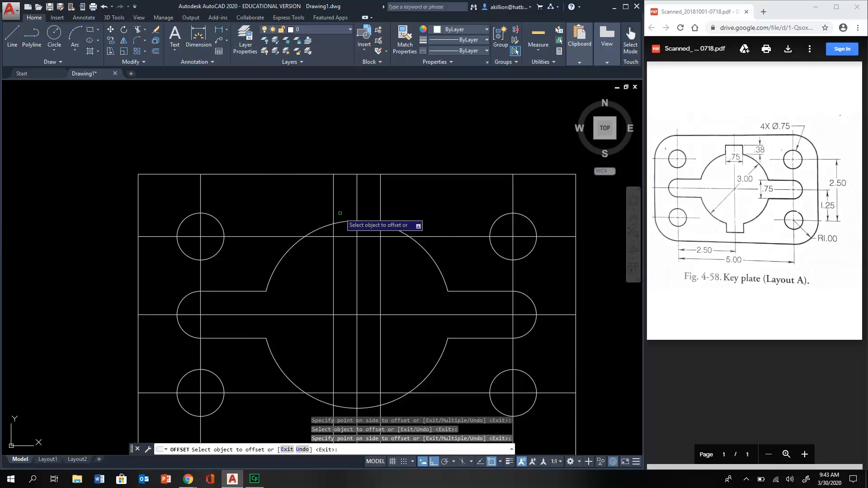
pyautogui.press('Escape')
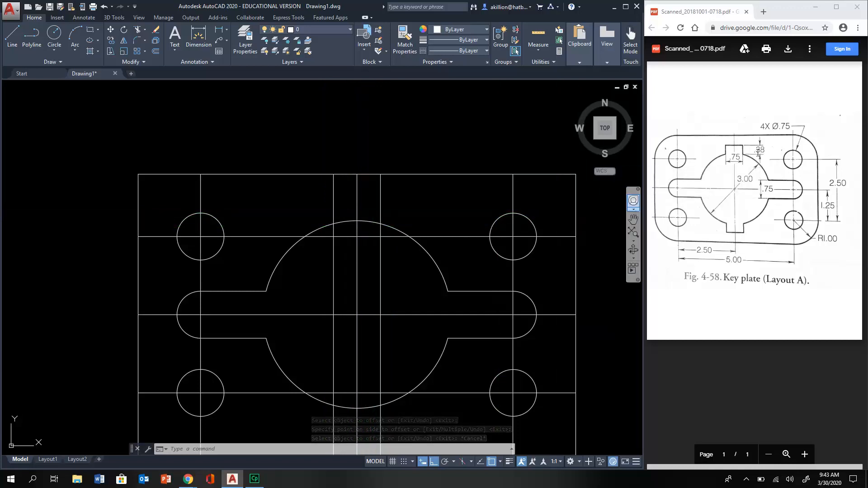
# Draw a horizontal line between the points where the two keyway side lines cross the upper arc of the central circle.
pyautogui.scroll(4, 394, 218)
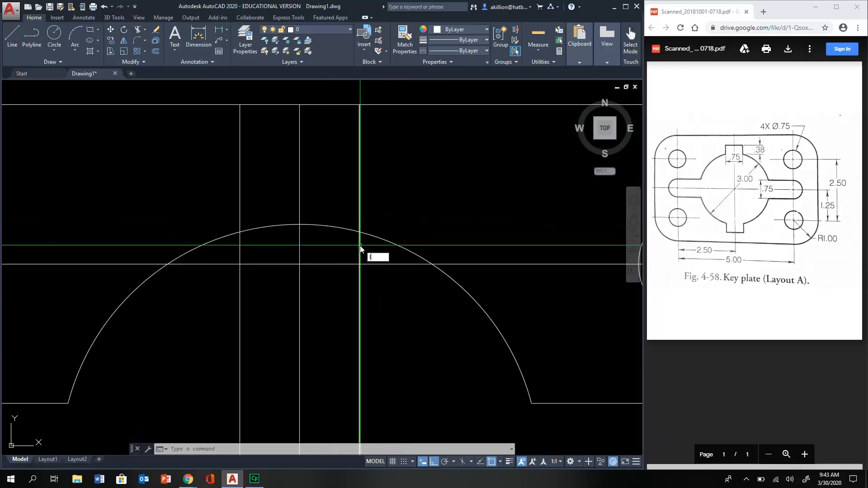
pyautogui.write('l')
pyautogui.press('Return')
pyautogui.click(359, 231)
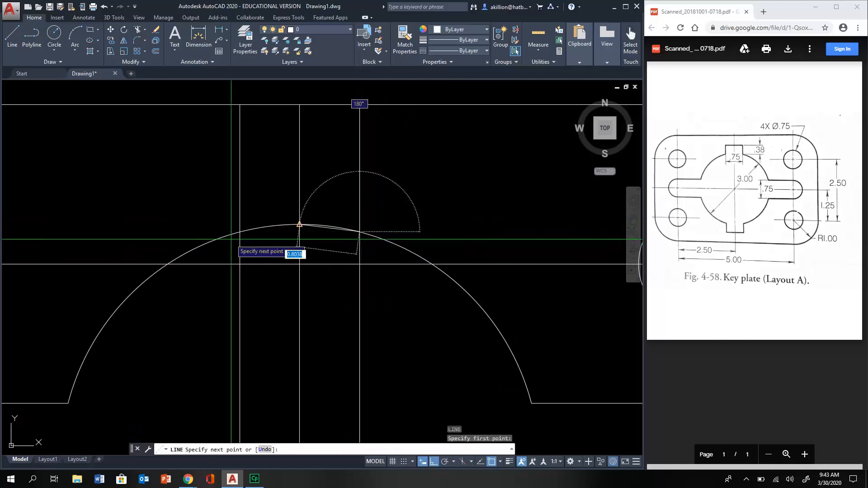
pyautogui.click(240, 231)
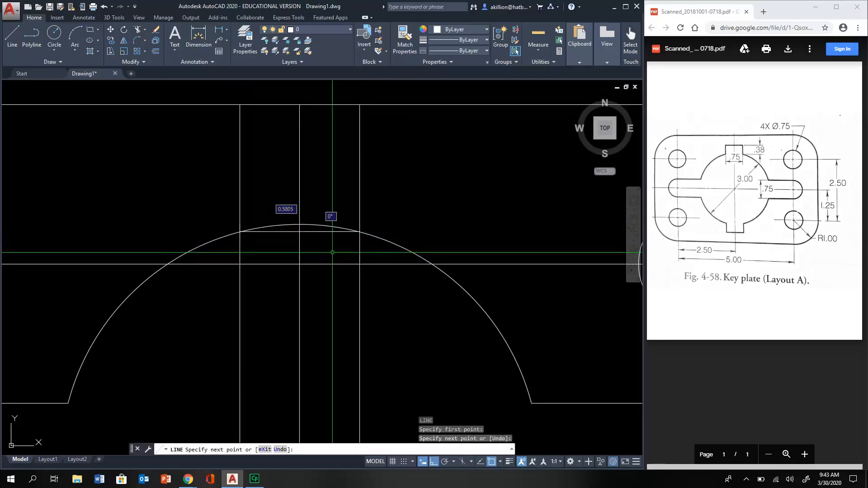
pyautogui.press('Escape')
pyautogui.press('Escape')
# Offset the upper chord line .38 upward for the keyway top, and delete the original chord.
pyautogui.press('Return')
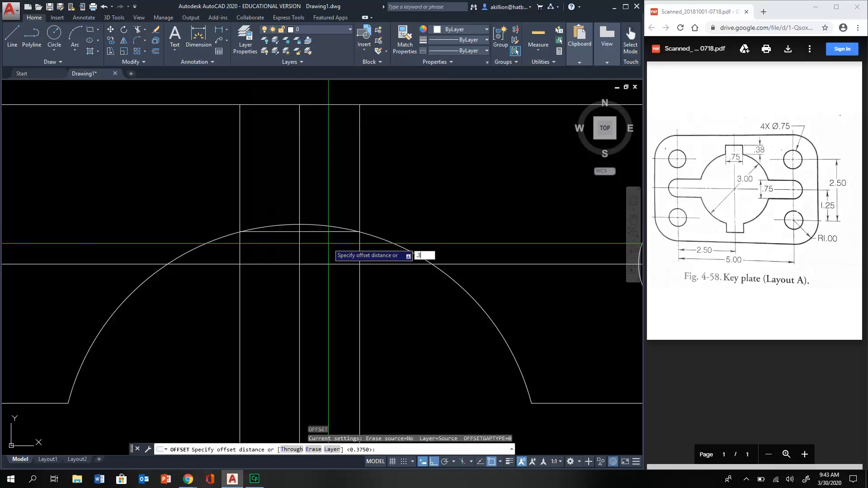
pyautogui.press('Return')
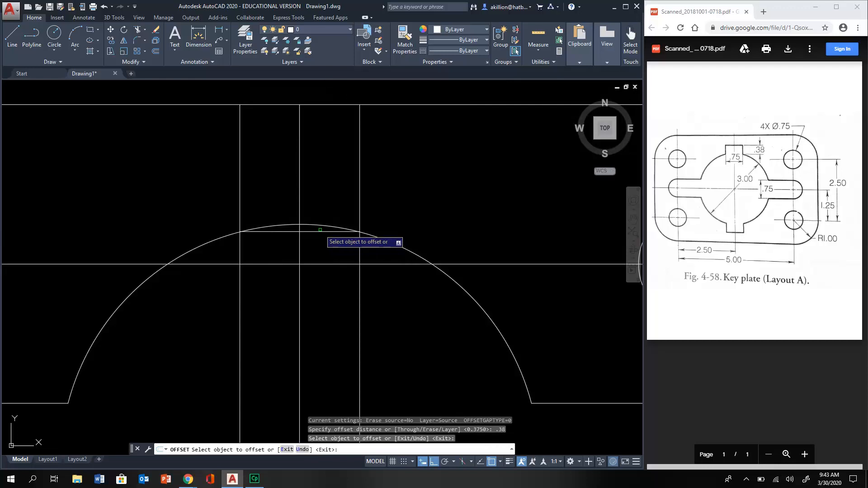
pyautogui.click(319, 231)
pyautogui.click(325, 195)
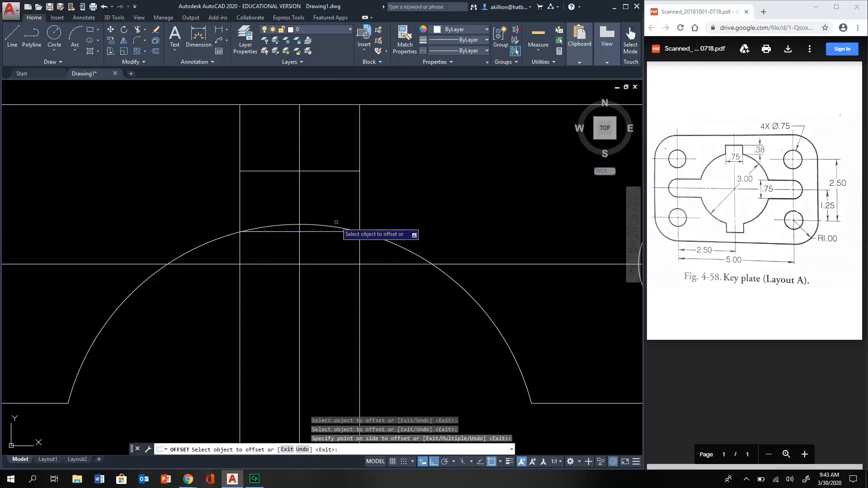
pyautogui.press('Escape')
pyautogui.click(321, 232)
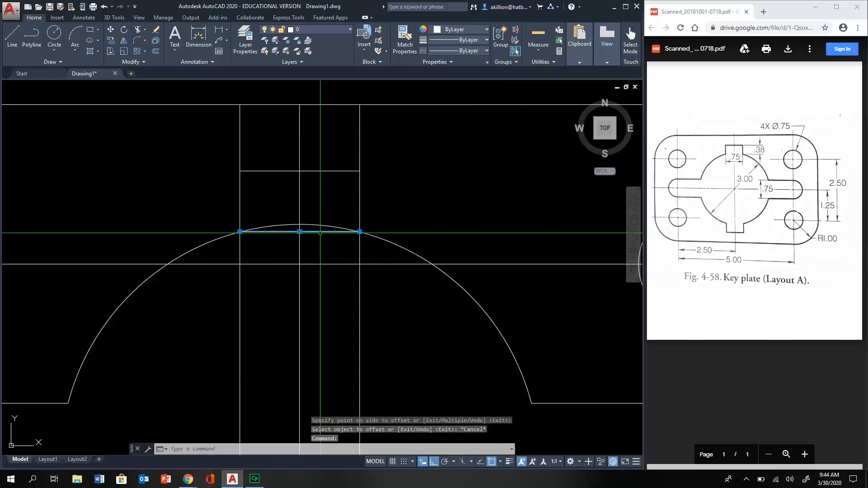
pyautogui.press('Delete')
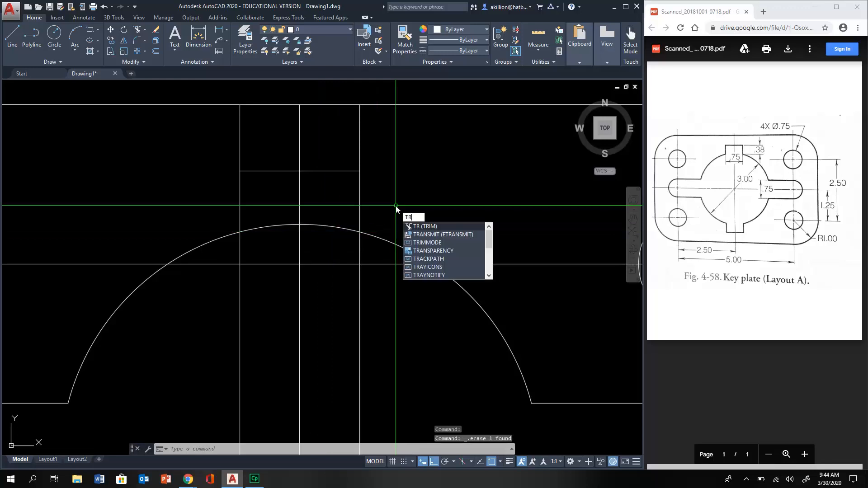
# Trim the upper keyway, removing the side lines above it, the arc across its opening and the side-line pieces just below the arc.
pyautogui.press('Return')
pyautogui.press('Return')
pyautogui.click(382, 149)
pyautogui.click(354, 151)
pyautogui.click(225, 140)
pyautogui.click(258, 143)
pyautogui.click(259, 213)
pyautogui.click(267, 230)
pyautogui.click(310, 224)
pyautogui.click(362, 250)
pyautogui.click(341, 247)
pyautogui.click(241, 247)
pyautogui.click(254, 253)
pyautogui.press('Return')
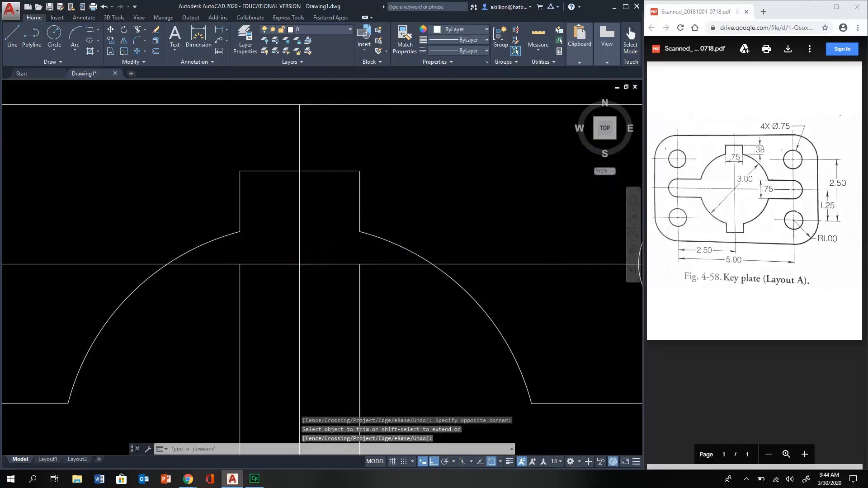
# Draw a horizontal line between the points where the two keyway side lines cross the lower arc of the central circle.
pyautogui.scroll(-2, 320, 194)
pyautogui.moveTo(318, 288); pyautogui.dragTo(298, 185, button='middle')
pyautogui.moveTo(300, 349); pyautogui.dragTo(307, 228, button='middle')
pyautogui.scroll(2, 303, 289)
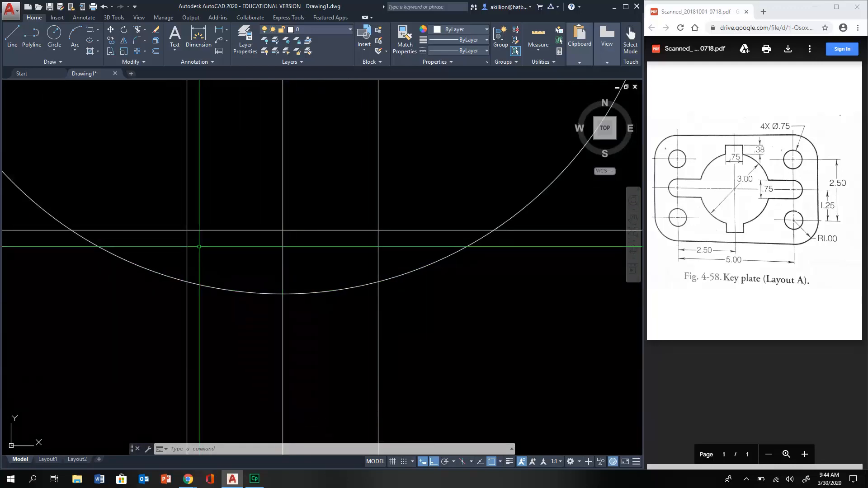
pyautogui.write('l')
pyautogui.press('Return')
pyautogui.click(378, 281)
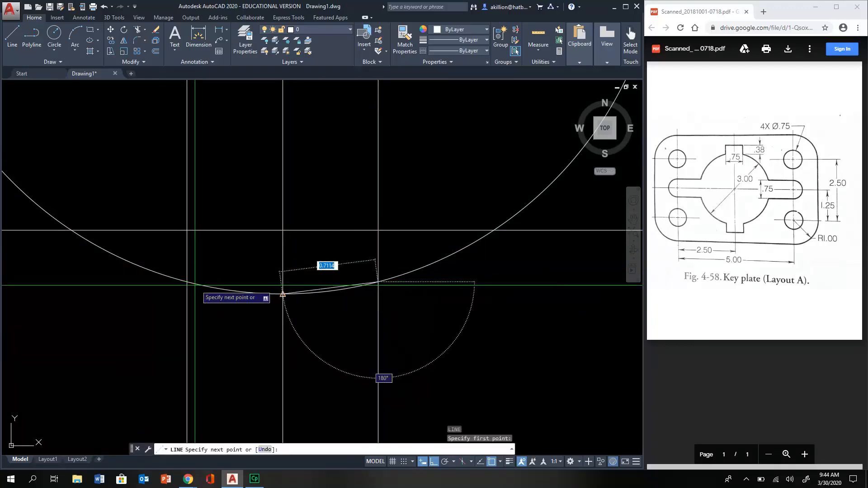
pyautogui.click(186, 282)
pyautogui.press('Escape')
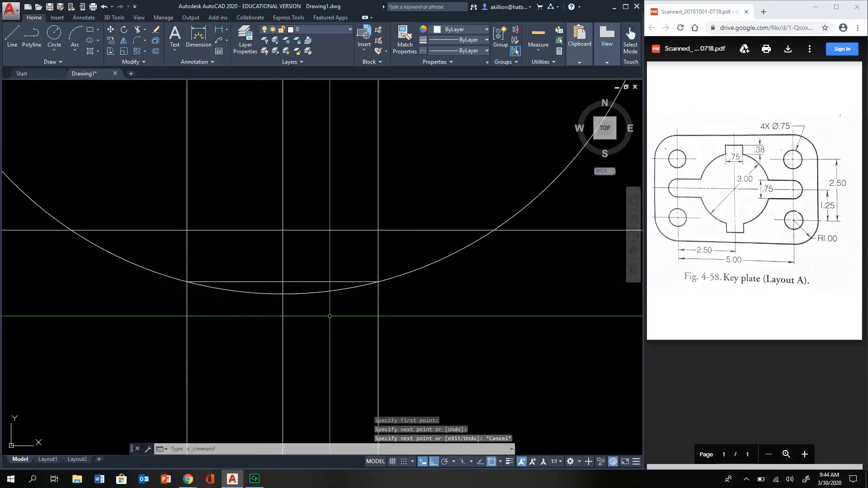
# Offset the lower chord line .38 downward for the keyway bottom, and delete the original chord.
pyautogui.write('o')
pyautogui.press('Return')
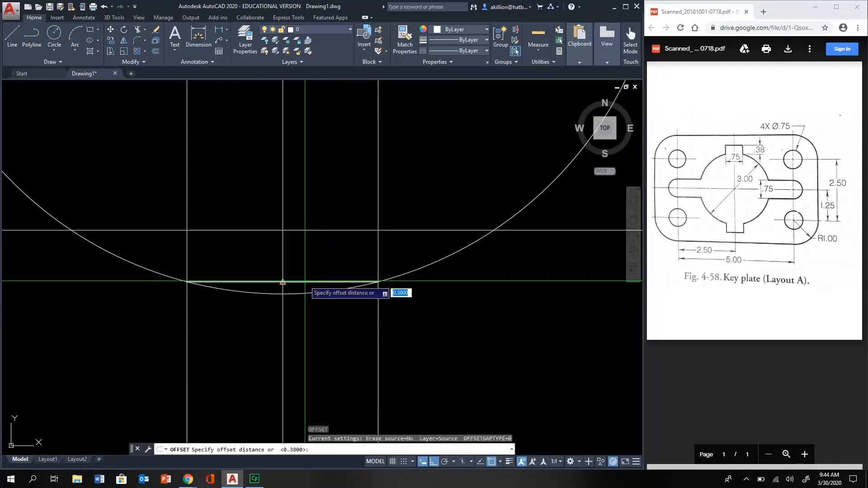
pyautogui.write('.38')
pyautogui.press('Return')
pyautogui.click(304, 282)
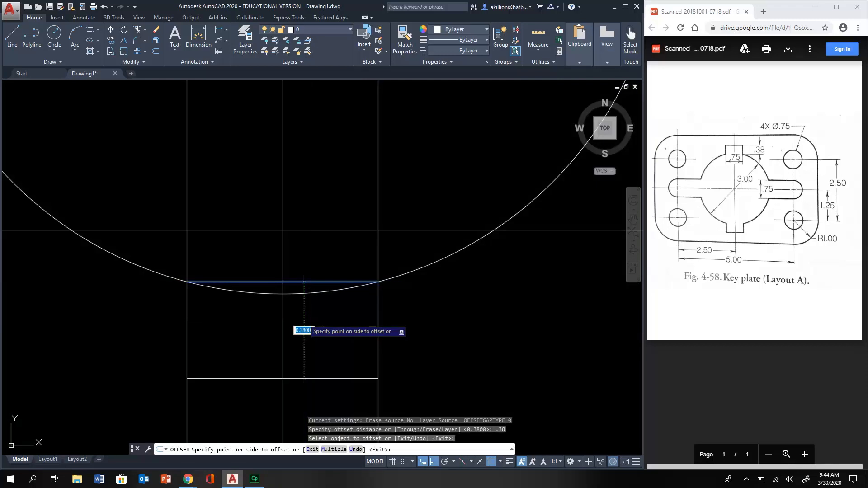
pyautogui.click(286, 319)
pyautogui.press('Escape')
pyautogui.click(320, 274)
pyautogui.click(310, 283)
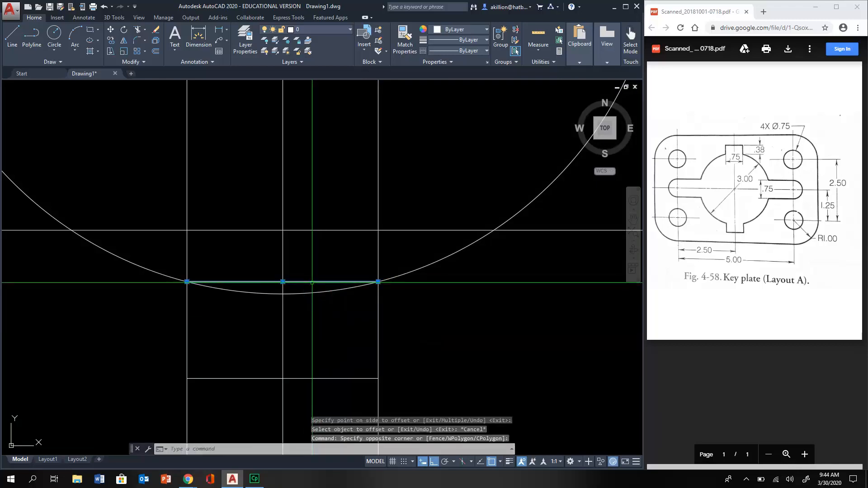
pyautogui.press('Delete')
# Trim away the arc across the lower keyway's opening and the side lines extending below the keyway.
pyautogui.write('tr')
pyautogui.press('Return')
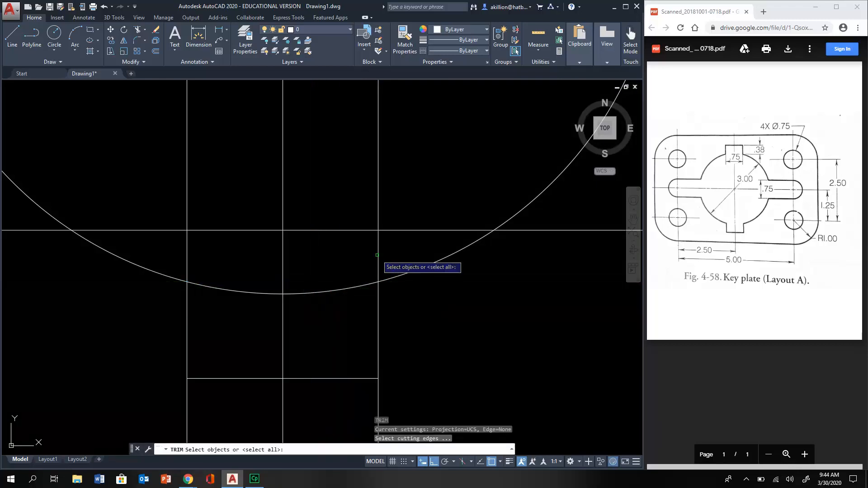
pyautogui.press('Return')
pyautogui.click(347, 289)
pyautogui.click(278, 296)
pyautogui.click(277, 297)
pyautogui.click(262, 290)
pyautogui.click(192, 388)
pyautogui.click(172, 399)
pyautogui.click(400, 395)
pyautogui.click(360, 390)
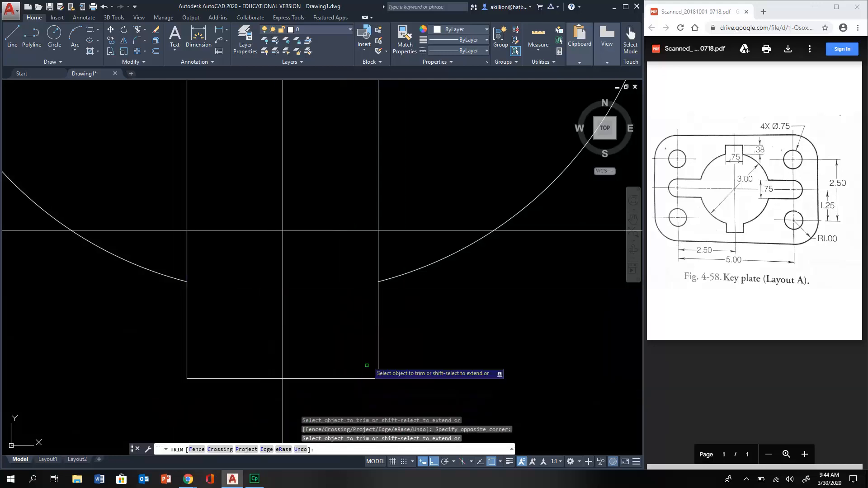
# Trim the two side-line pieces between the lower keyway opening and the lower horizontal hole centre line.
pyautogui.click(380, 260)
pyautogui.click(373, 257)
pyautogui.click(174, 253)
pyautogui.click(169, 254)
pyautogui.click(190, 251)
pyautogui.click(181, 251)
pyautogui.press('Escape')
# Delete the two leftover vertical side-line segments inside the central circle.
pyautogui.scroll(-6, 239, 316)
pyautogui.click(304, 248)
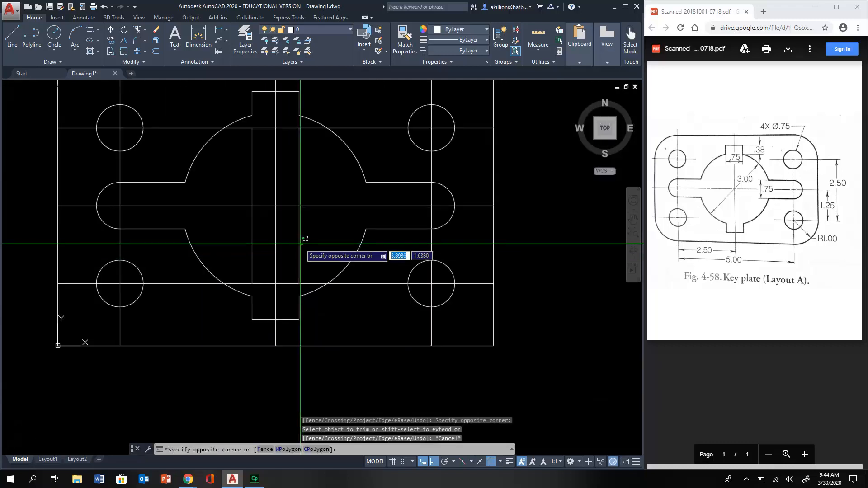
pyautogui.click(294, 245)
pyautogui.click(261, 240)
pyautogui.click(228, 241)
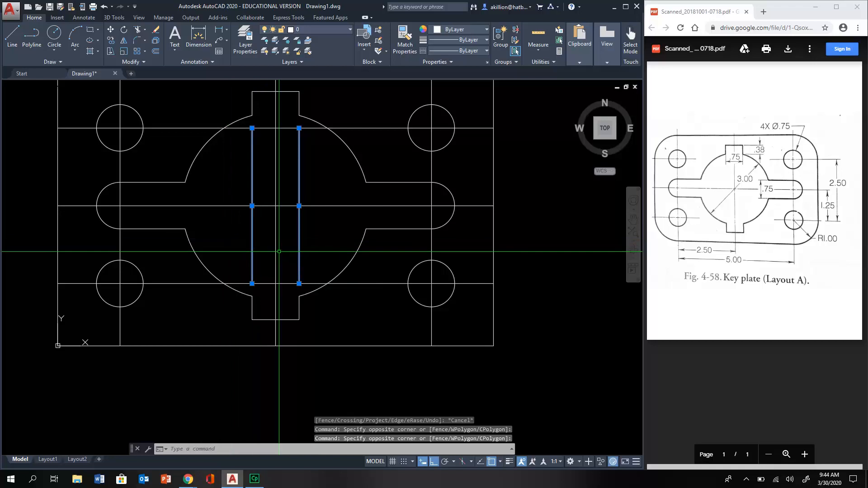
pyautogui.press('Delete')
# Fillet the upper-left corner of the plate outline with a radius of 1.
pyautogui.scroll(-2, 299, 261)
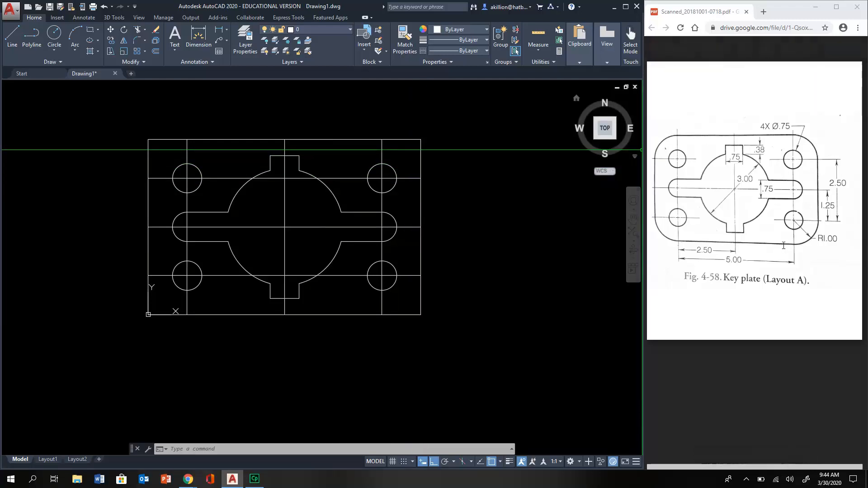
pyautogui.moveTo(376, 178); pyautogui.dragTo(370, 202, button='middle')
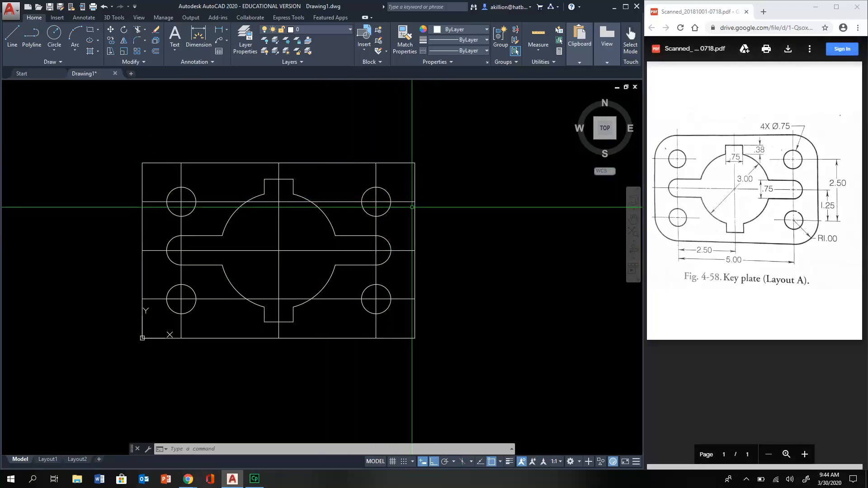
pyautogui.write('f')
pyautogui.press('Return')
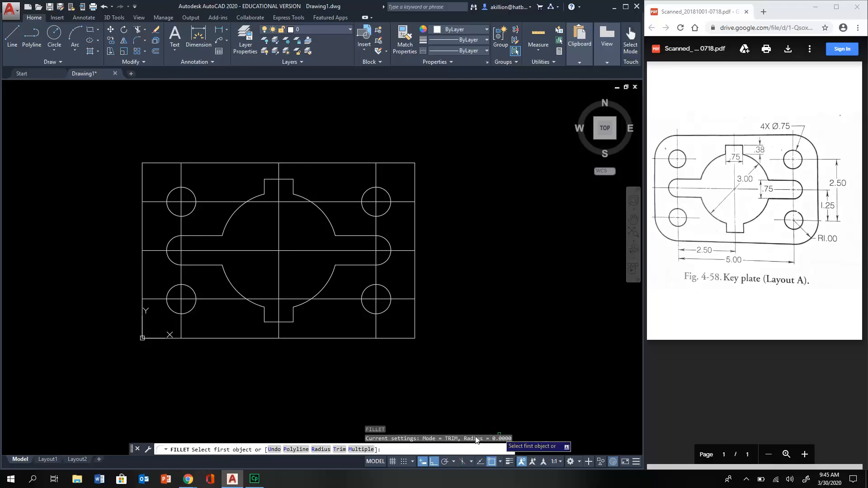
pyautogui.click(321, 449)
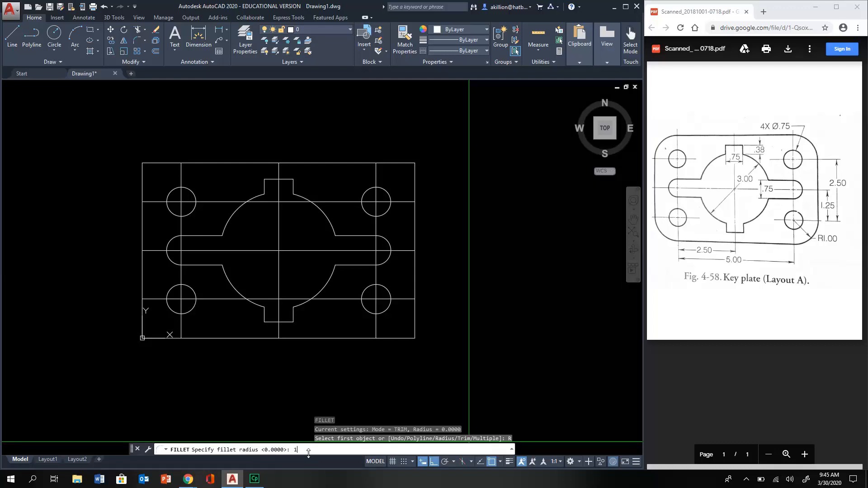
pyautogui.press('Return')
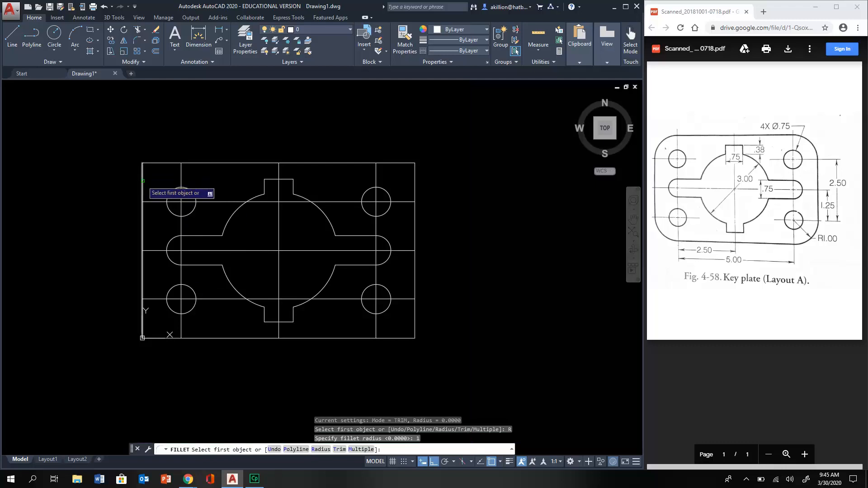
pyautogui.click(141, 180)
pyautogui.click(160, 163)
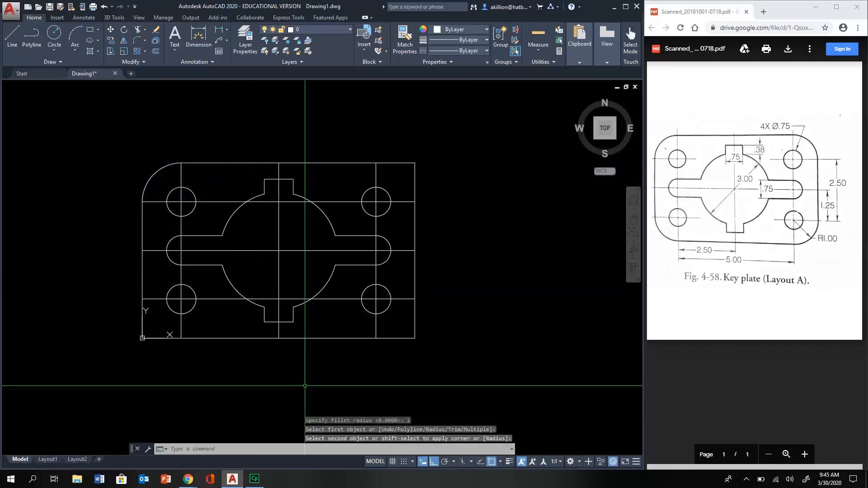
# Fillet the upper-right corner of the plate outline with the same radius of 1.
pyautogui.press('Return')
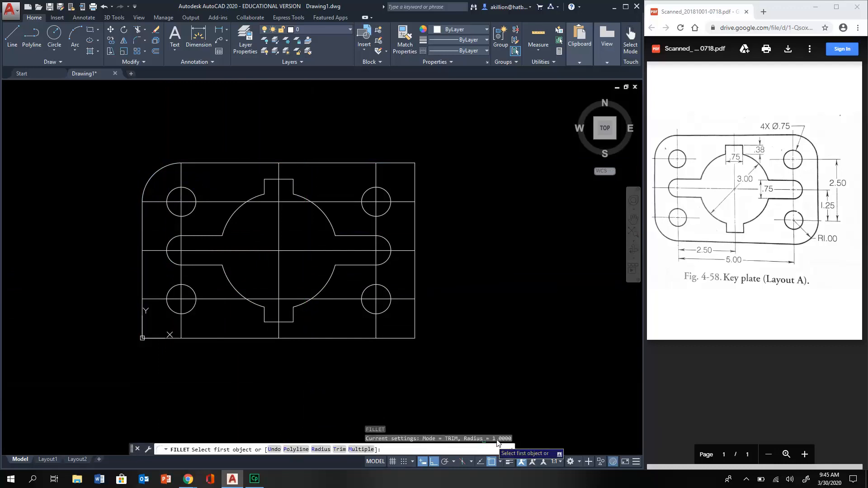
pyautogui.click(416, 184)
pyautogui.click(416, 183)
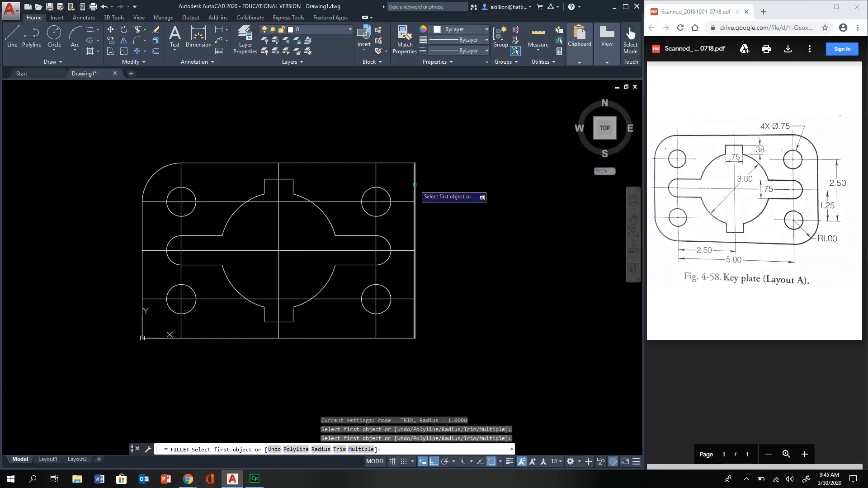
pyautogui.click(415, 181)
pyautogui.click(406, 164)
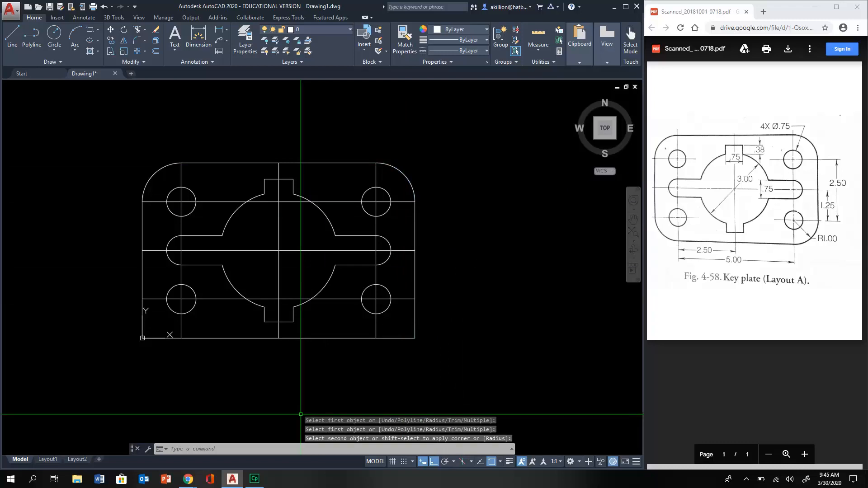
# Fillet the lower-right and lower-left corners of the plate outline with a radius of 1.
pyautogui.press('Return')
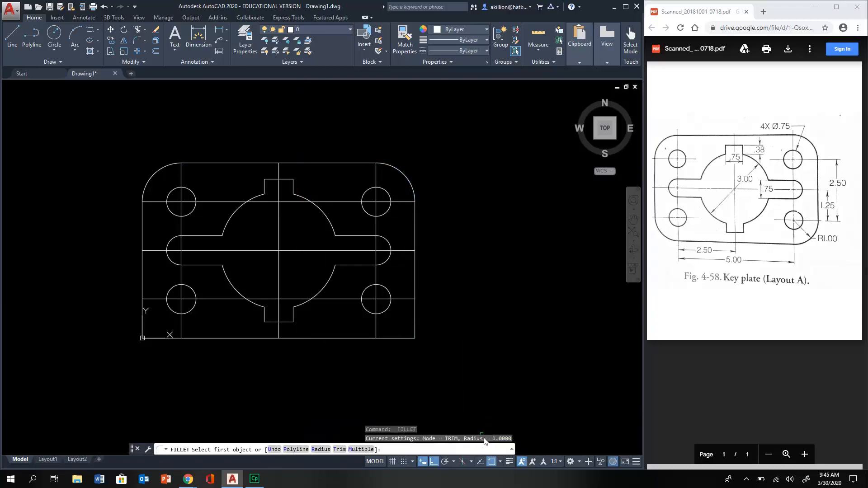
pyautogui.click(325, 450)
pyautogui.write('1')
pyautogui.press('Return')
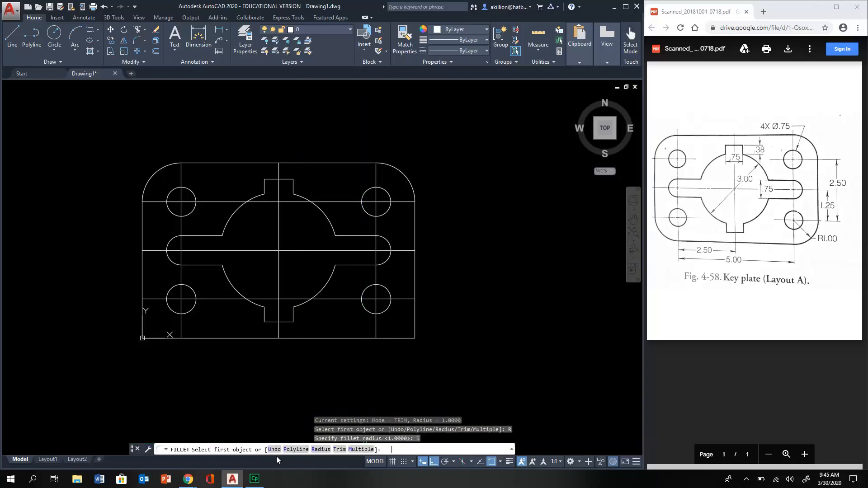
pyautogui.click(406, 339)
pyautogui.click(415, 326)
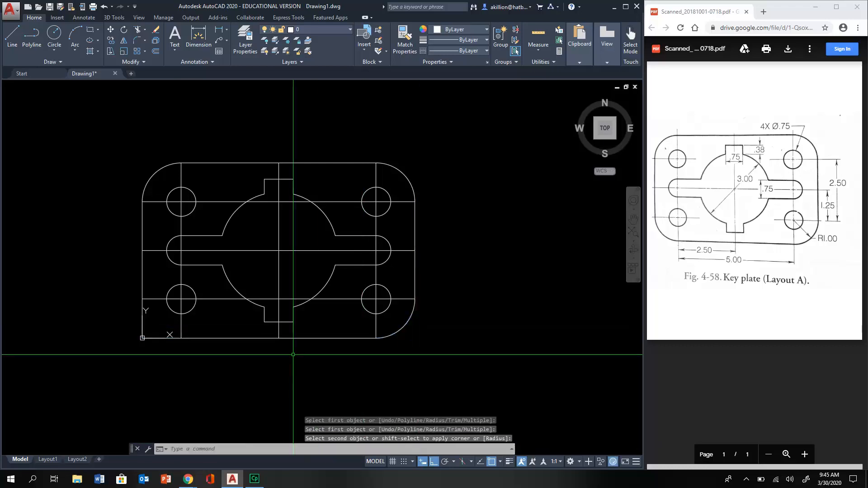
pyautogui.press('Return')
pyautogui.click(169, 338)
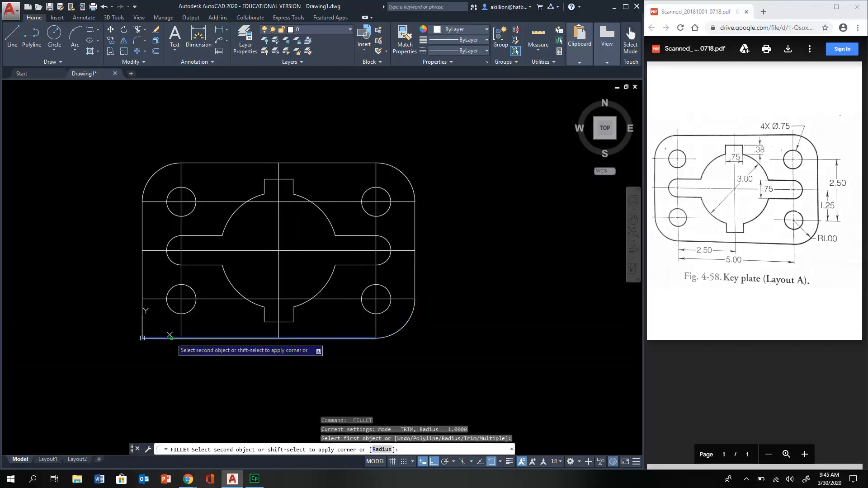
pyautogui.click(143, 311)
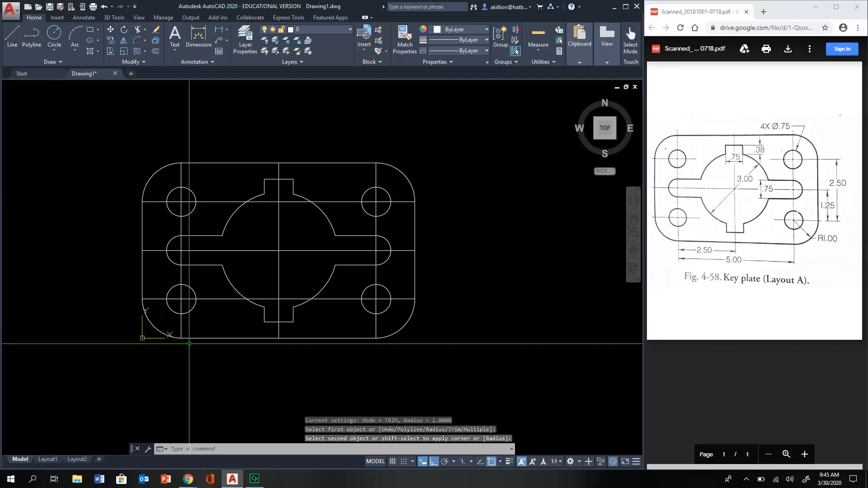
# Delete the three horizontal and three vertical construction lines running through the holes, slot and central circle.
pyautogui.scroll(4, 368, 306)
pyautogui.click(374, 299)
pyautogui.click(388, 281)
pyautogui.scroll(-2, 362, 289)
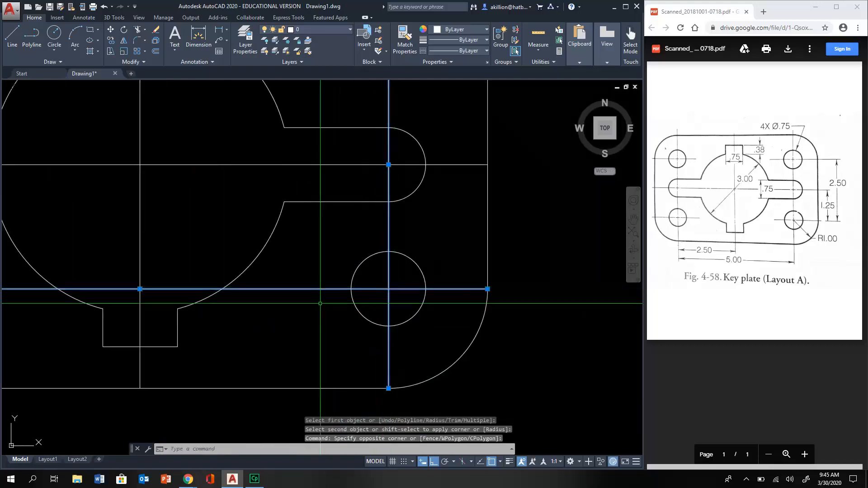
pyautogui.click(252, 248)
pyautogui.click(206, 204)
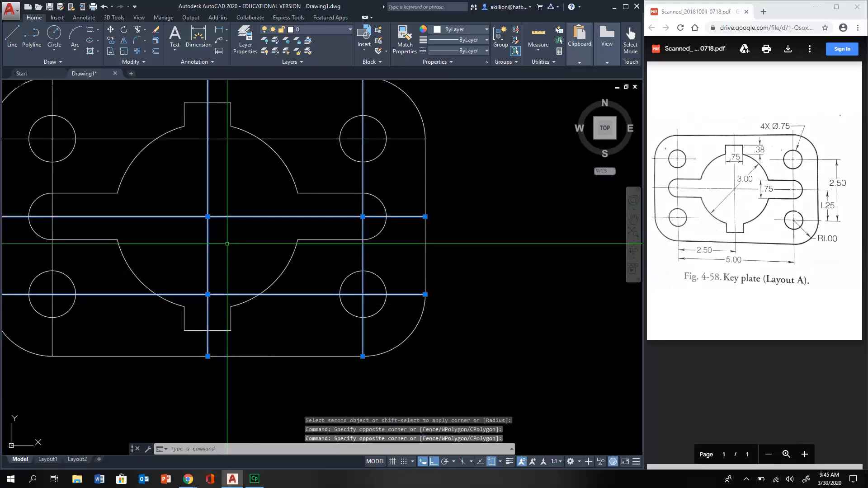
pyautogui.moveTo(65, 136); pyautogui.dragTo(98, 168, button='middle')
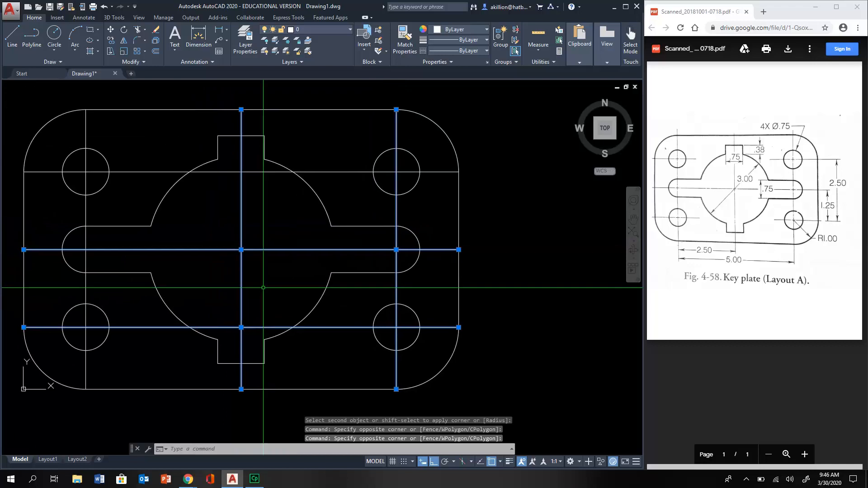
pyautogui.click(93, 177)
pyautogui.click(81, 169)
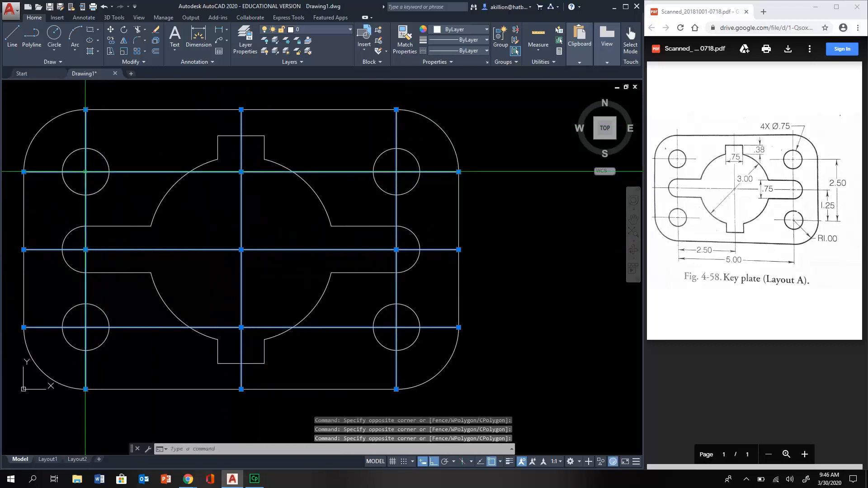
pyautogui.press('Delete')
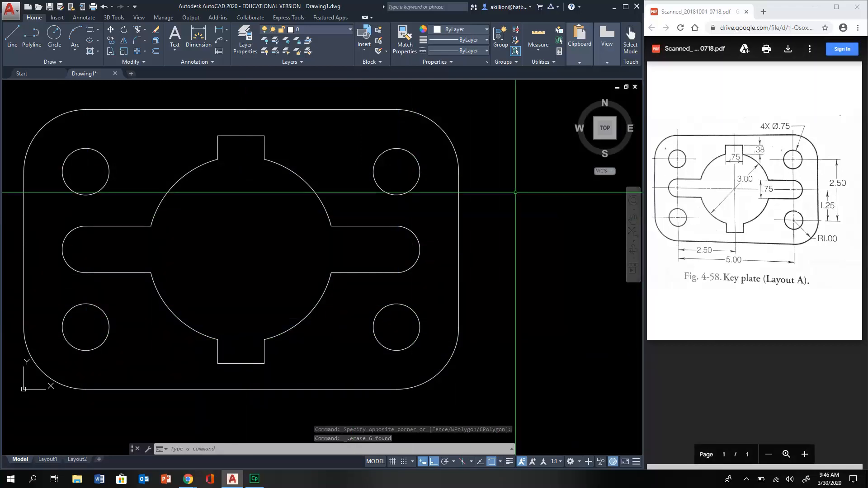
# Add a center mark to the plate's large central circle by its upper-right arc.
pyautogui.moveTo(327, 261); pyautogui.dragTo(365, 267, button='middle')
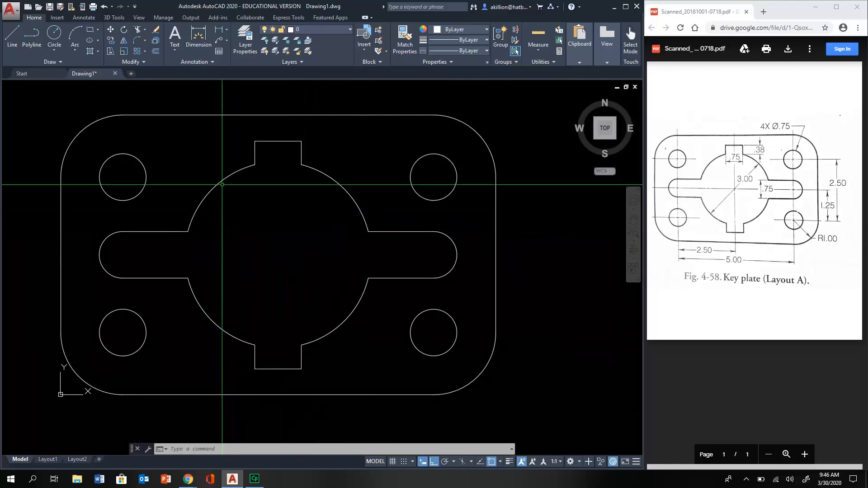
pyautogui.click(83, 17)
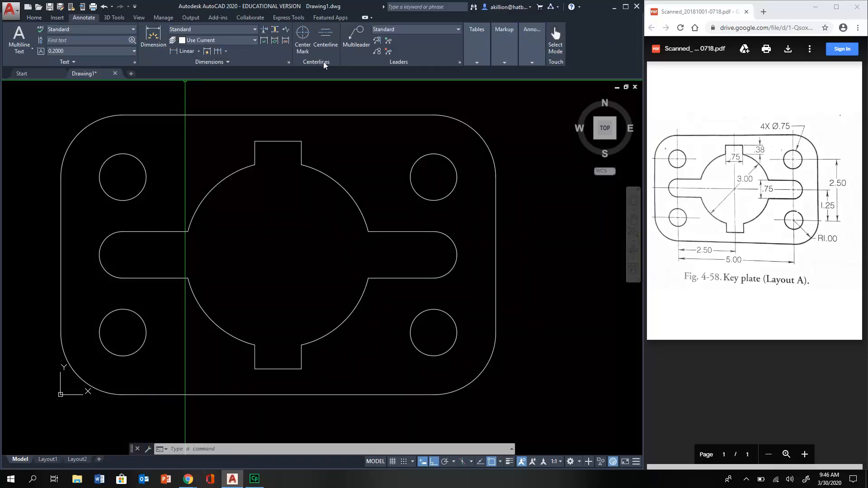
pyautogui.click(303, 40)
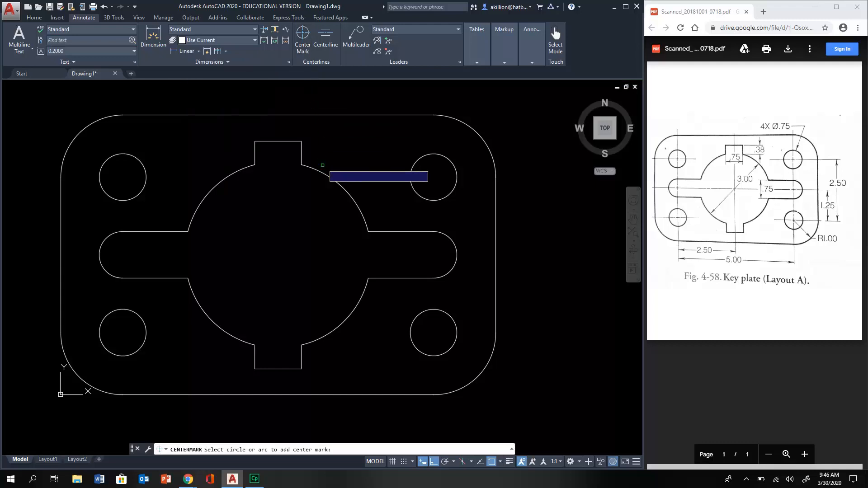
pyautogui.click(325, 174)
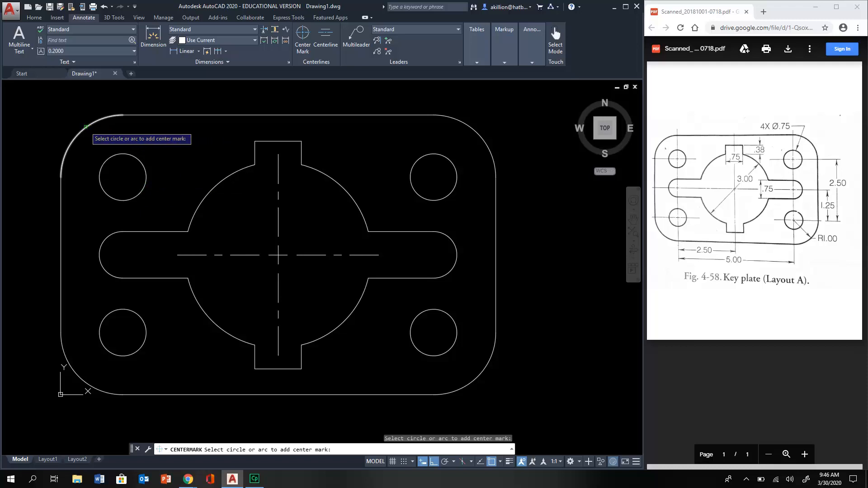
# Add center marks to the four rounded corner arcs of the plate and to both end arcs of the slot.
pyautogui.click(84, 128)
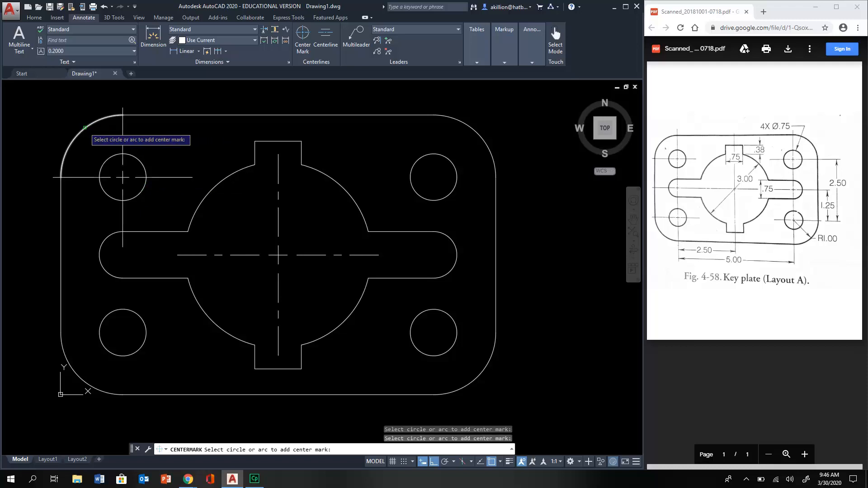
pyautogui.click(481, 135)
pyautogui.click(474, 379)
pyautogui.click(79, 381)
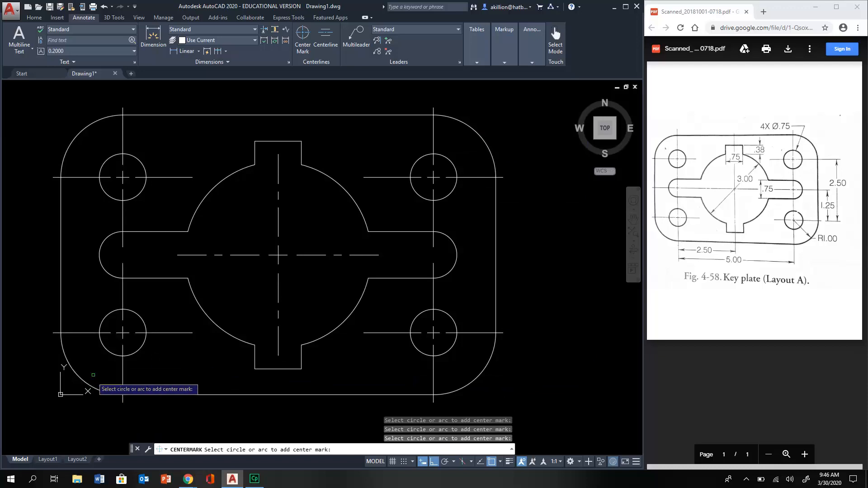
pyautogui.click(105, 271)
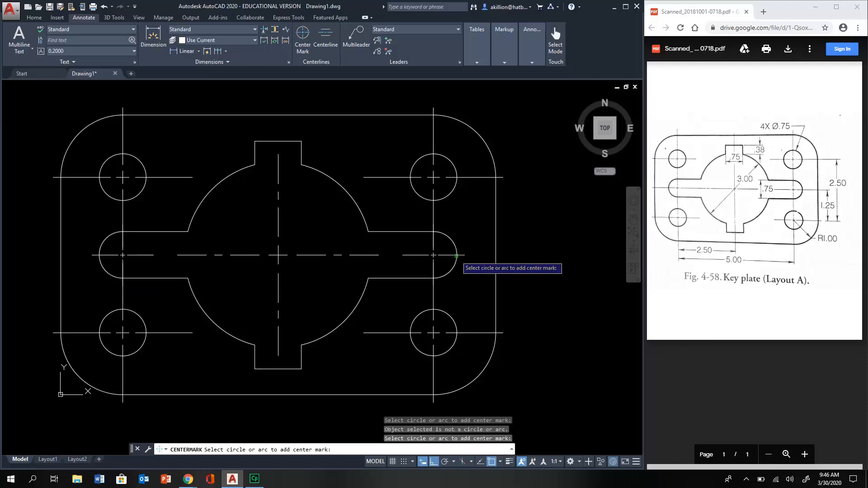
pyautogui.press('Escape')
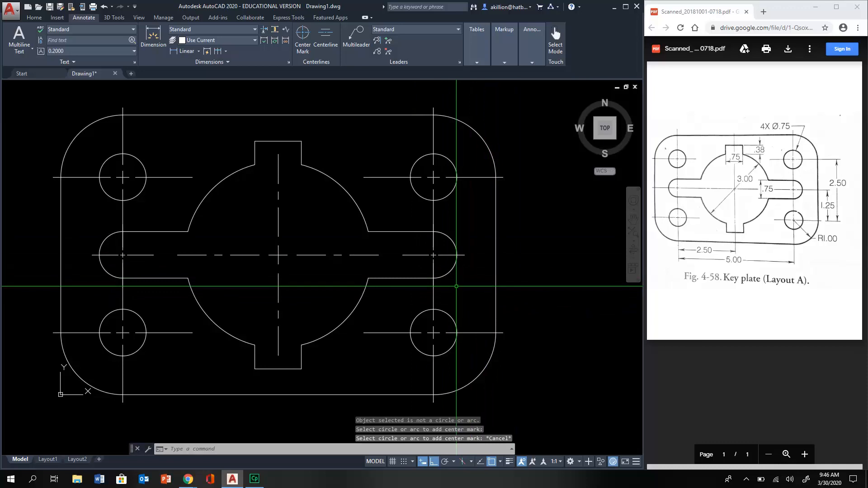
# Save the drawing as "fig 4-58 key plate" in the tech dr folder inside hatboro horsham.
pyautogui.hotkey('ctrl', 's')
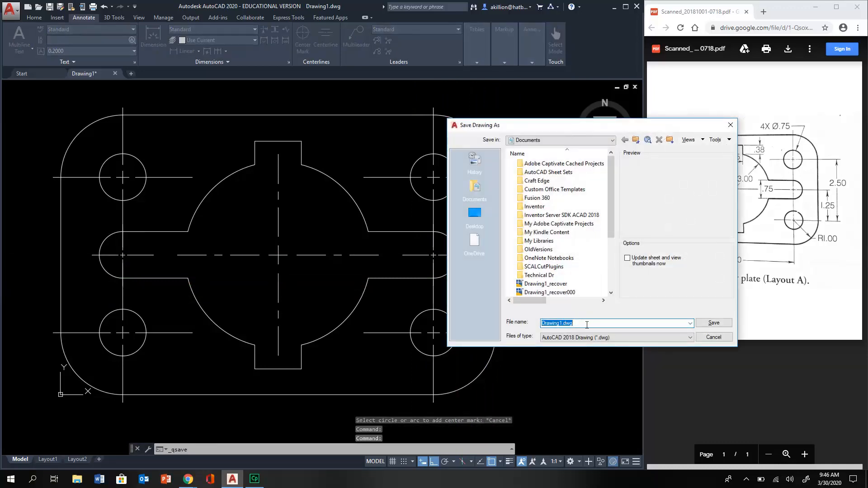
pyautogui.moveTo(615, 128); pyautogui.dragTo(474, 130)
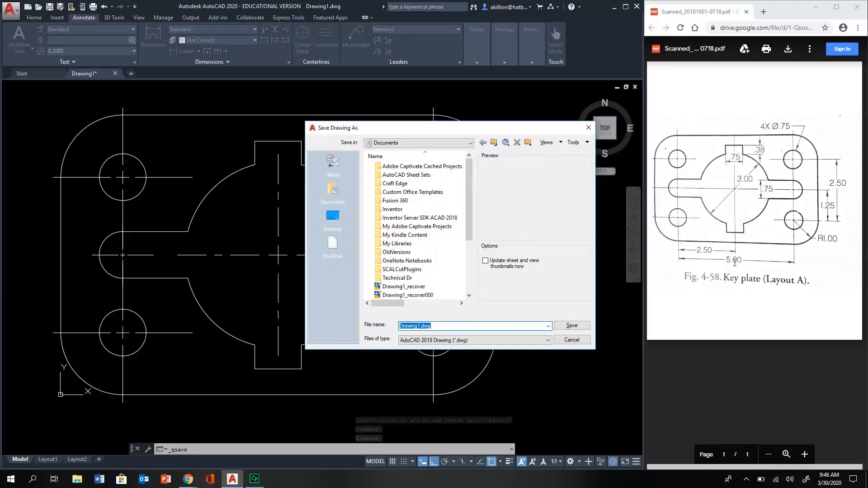
pyautogui.write('fig 4-58 key plate')
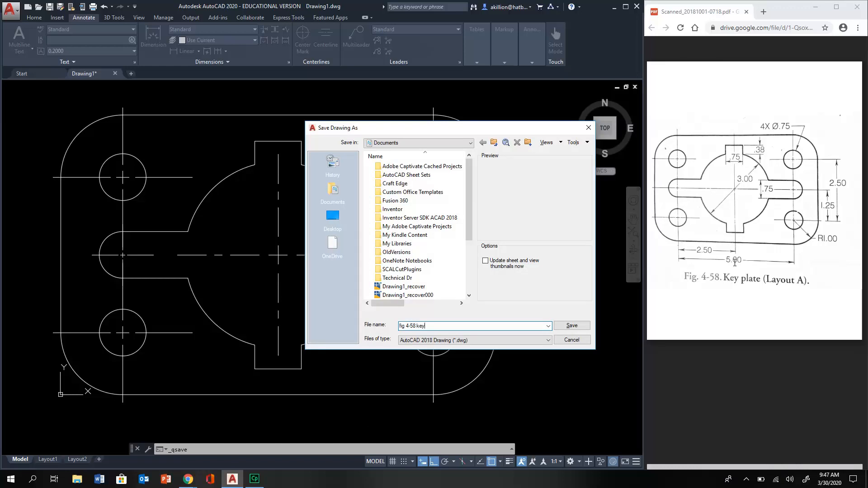
pyautogui.click(416, 145)
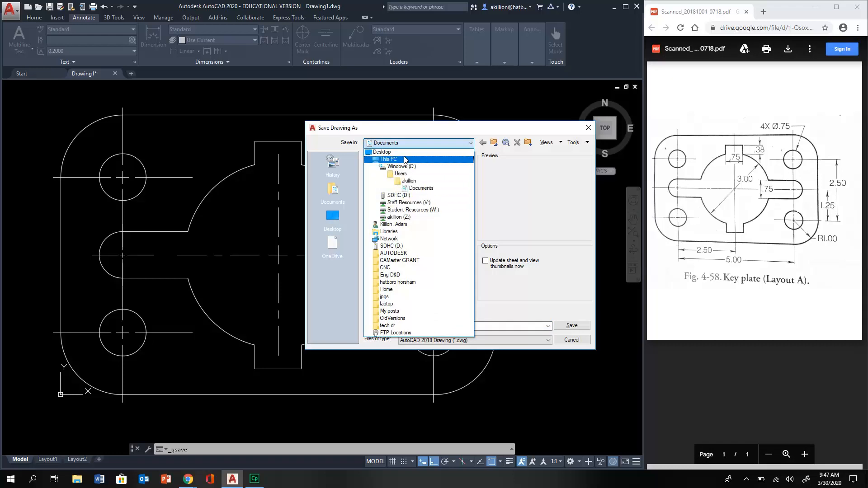
pyautogui.click(416, 282)
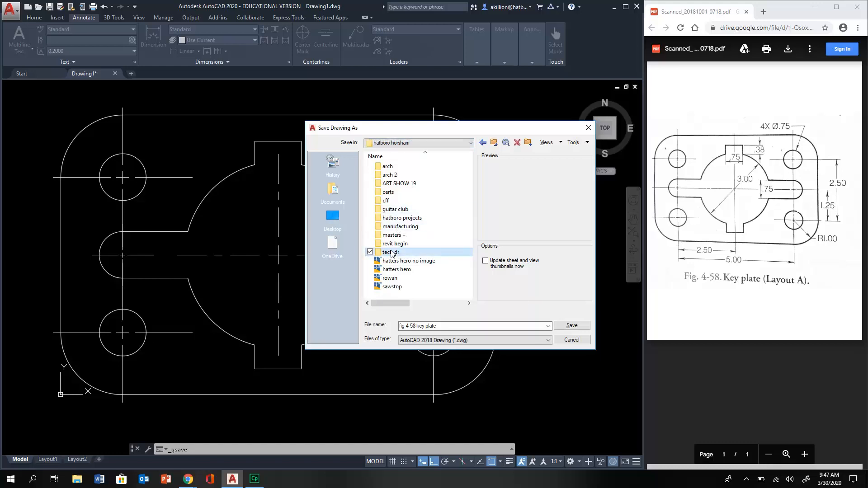
pyautogui.doubleClick(392, 253)
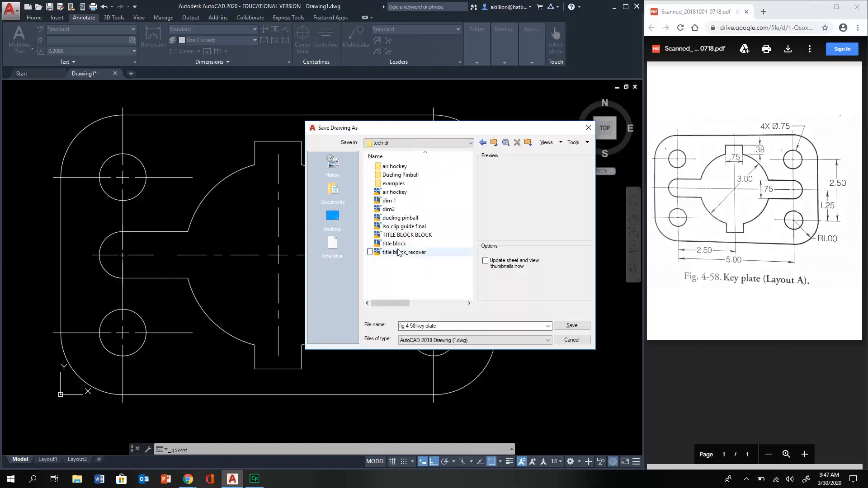
pyautogui.click(570, 327)
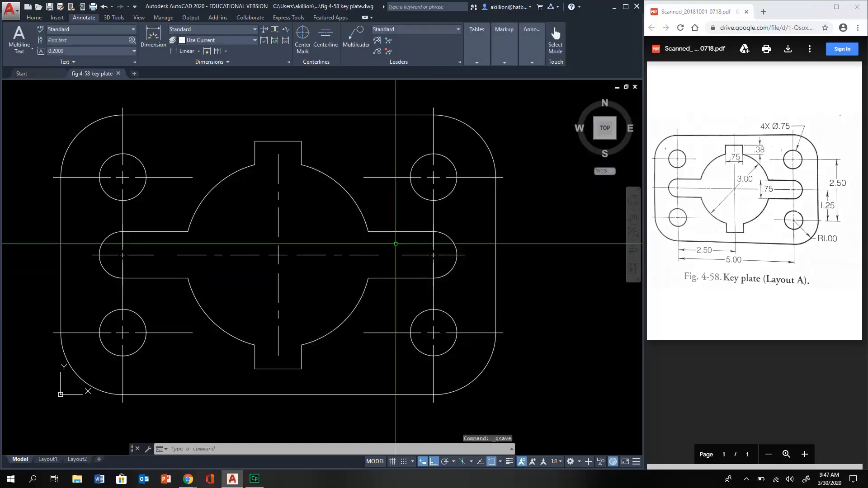